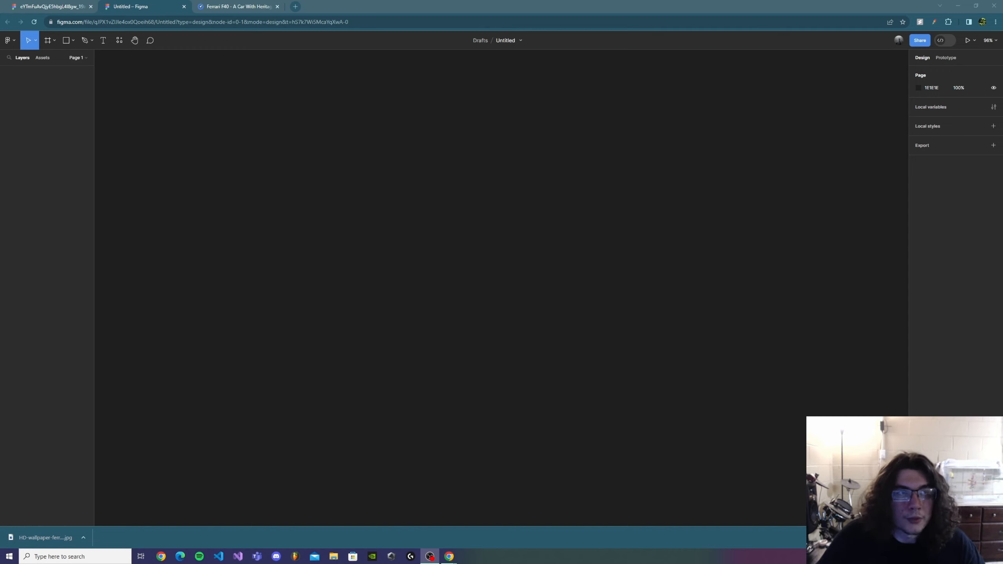
# Create a 1440 × 1024 desktop frame on the empty canvas
pyautogui.click(72, 41)
pyautogui.click(54, 40)
pyautogui.click(48, 60)
pyautogui.click(929, 161)
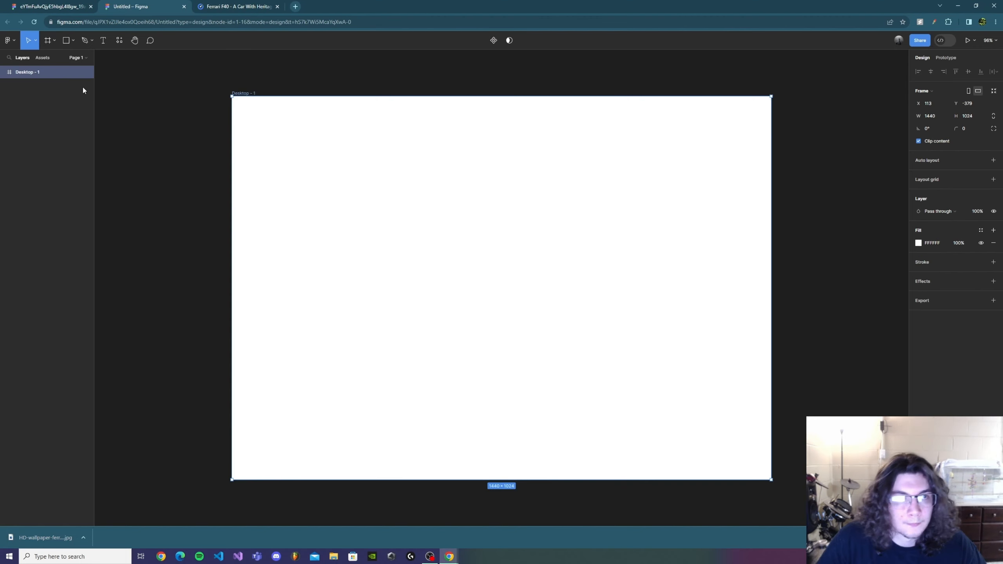
# Add a layout grid to the desktop frame with 12 stretched columns and a margin of 70
pyautogui.click(993, 179)
pyautogui.click(917, 192)
pyautogui.click(831, 193)
pyautogui.click(831, 205)
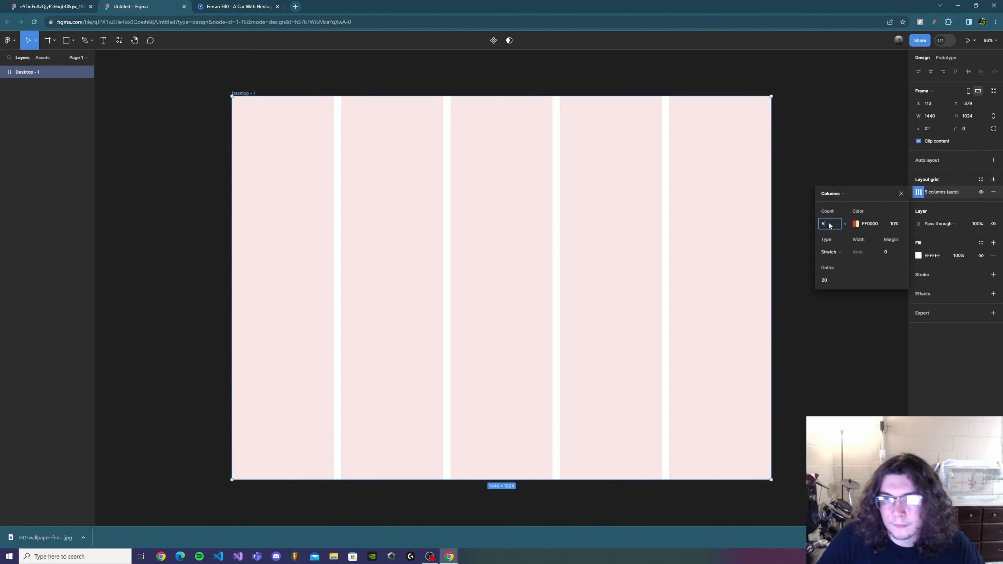
pyautogui.click(901, 254)
pyautogui.write('70')
pyautogui.click(902, 181)
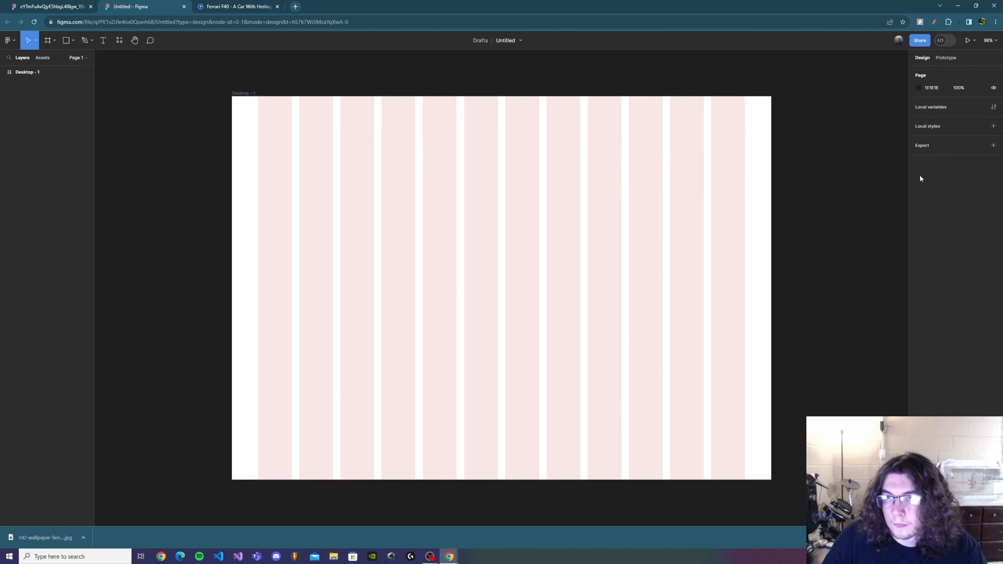
# Add a second layout grid of 1000 top-aligned rows, 16 px high, with a reduced gutter
pyautogui.hotkey('ctrl', 'z')
pyautogui.click(993, 179)
pyautogui.click(918, 192)
pyautogui.click(837, 225)
pyautogui.click(828, 194)
pyautogui.click(829, 218)
pyautogui.click(829, 226)
pyautogui.write('10')
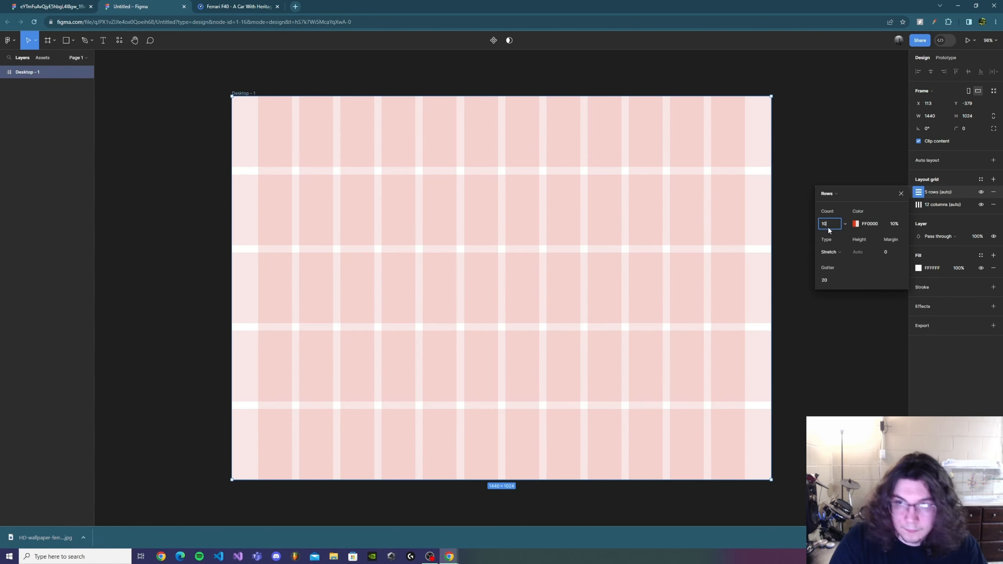
pyautogui.write('00')
pyautogui.click(890, 253)
pyautogui.click(830, 252)
pyautogui.click(832, 216)
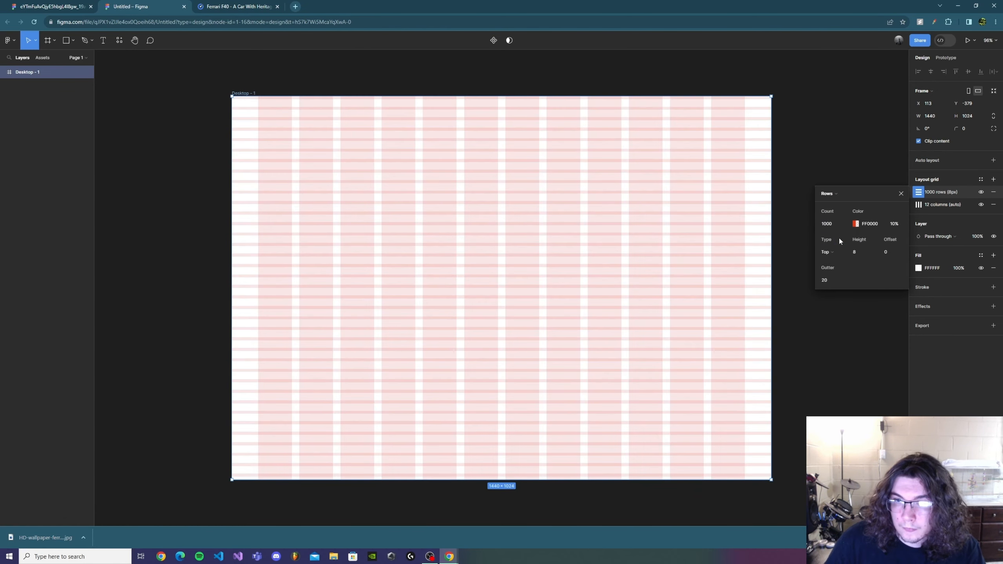
pyautogui.click(834, 281)
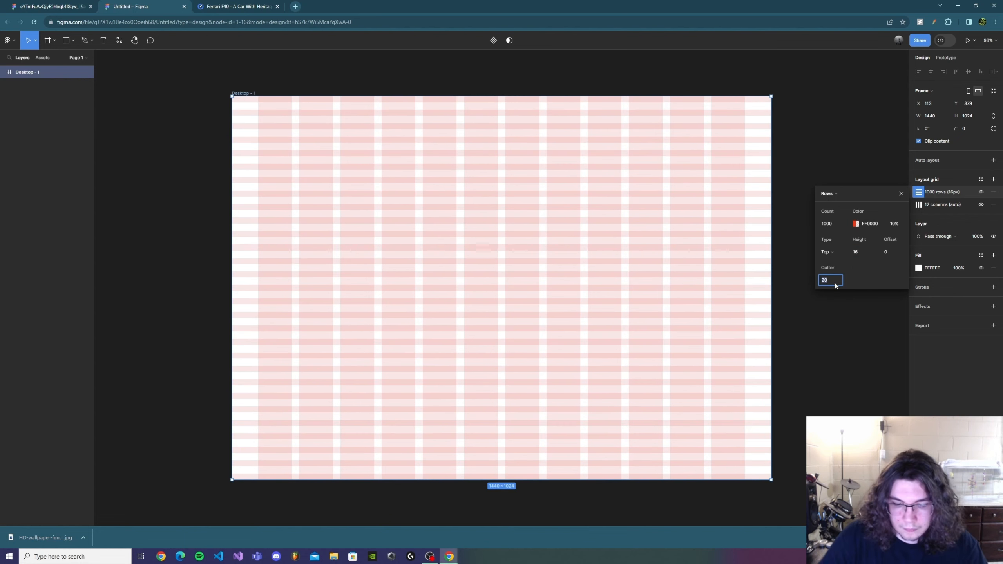
pyautogui.click(818, 377)
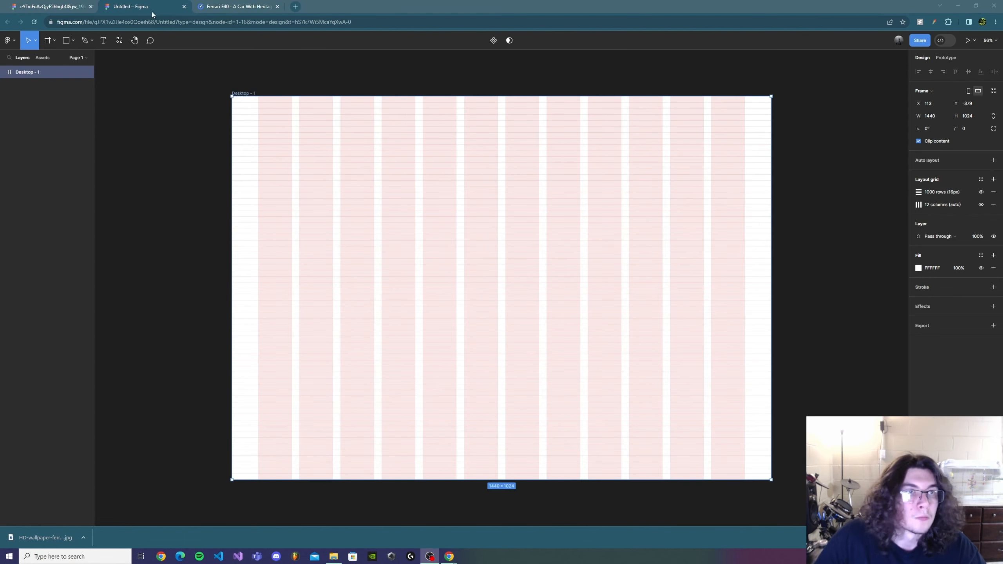
# Start a text layer on the frame and set its font to Markazi Text Bold at size 80
pyautogui.click(152, 11)
pyautogui.press('t')
pyautogui.click(342, 208)
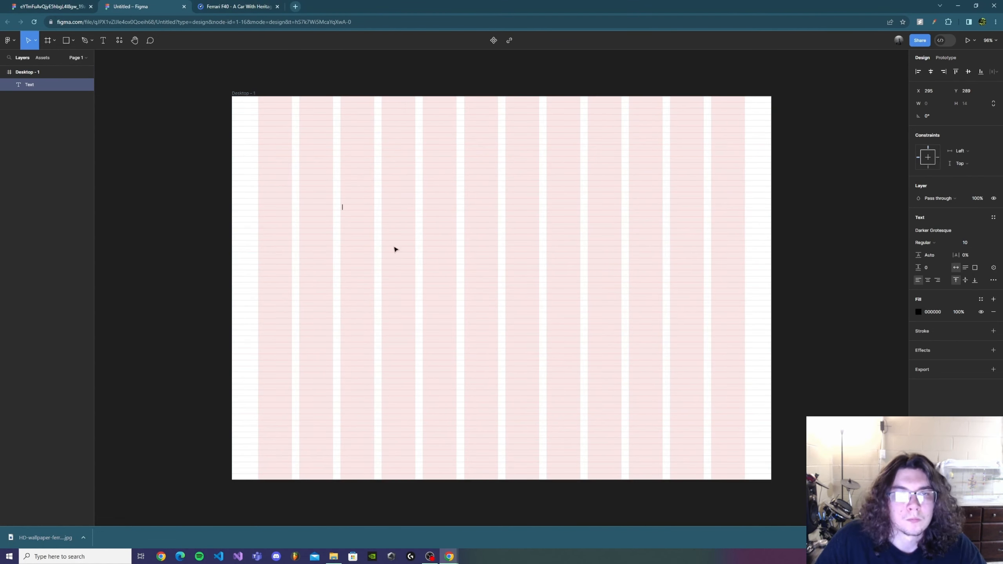
pyautogui.click(948, 232)
pyautogui.write('mark')
pyautogui.click(843, 271)
pyautogui.click(939, 244)
pyautogui.click(941, 270)
pyautogui.click(986, 243)
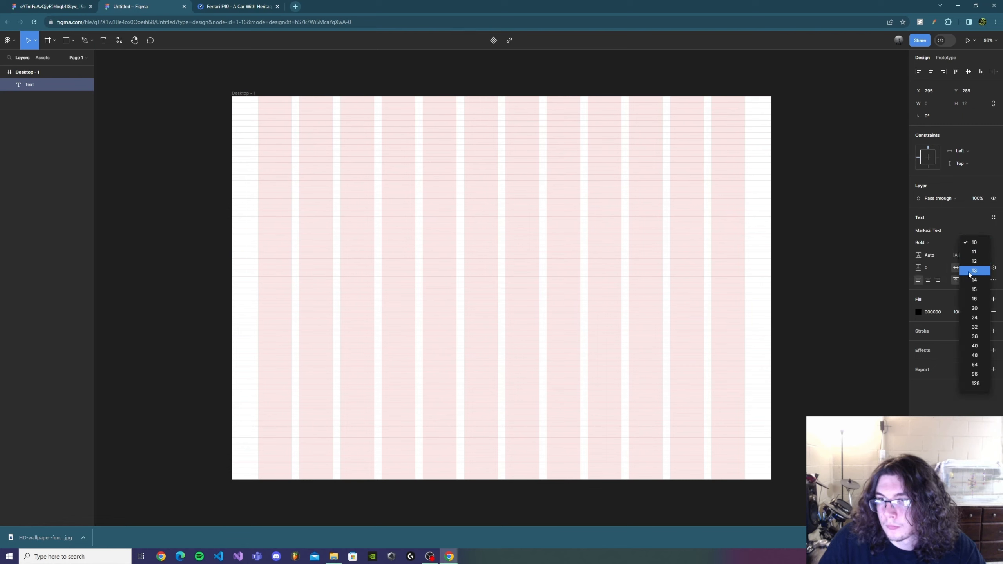
pyautogui.click(981, 373)
pyautogui.click(354, 253)
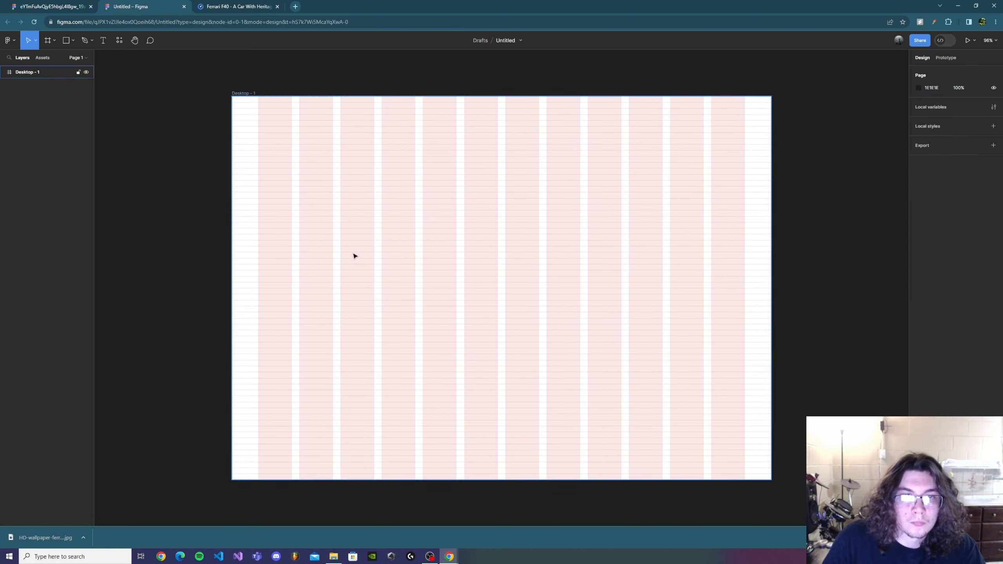
# Add the heading "Ferrari History" and place it at the second grid column, at X 180, Y 176
pyautogui.press('t')
pyautogui.click(405, 229)
pyautogui.write('Ferrari F')
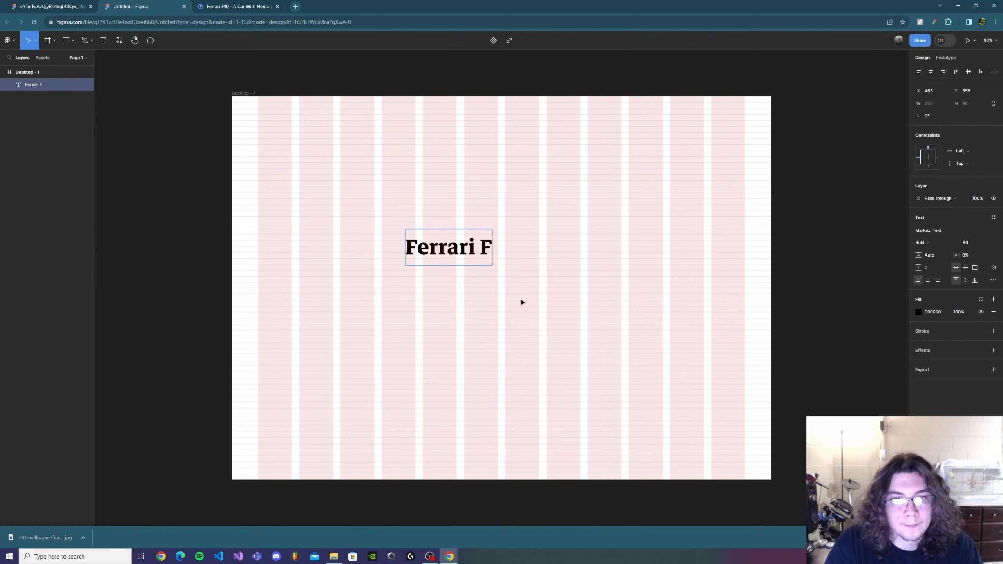
pyautogui.press('BackSpace')
pyautogui.write('History')
pyautogui.press('Escape')
pyautogui.moveTo(529, 235); pyautogui.dragTo(425, 171)
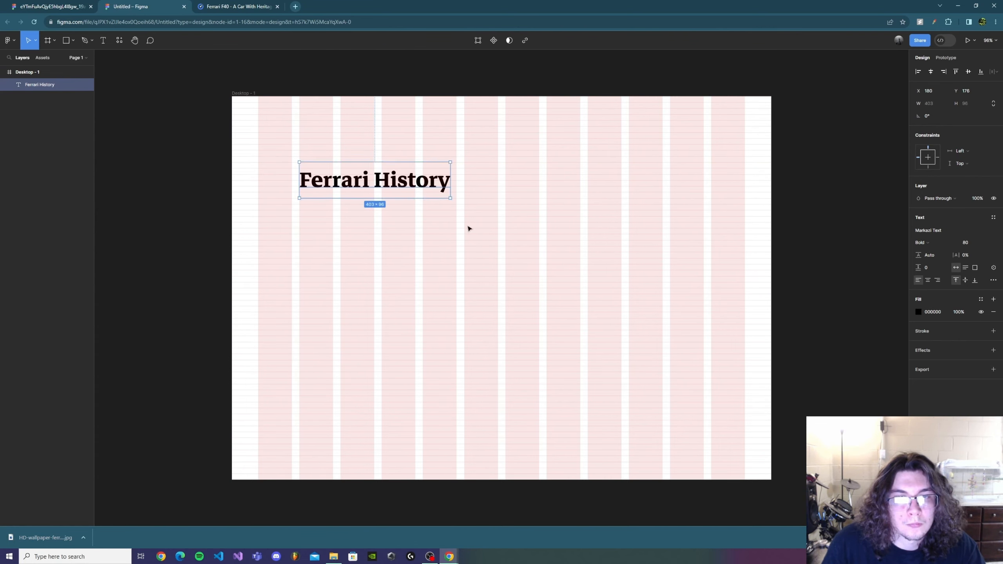
# Start a new text layer below the heading and set its style to Markazi Text Regular at size 64
pyautogui.click(409, 230)
pyautogui.press('t')
pyautogui.click(302, 245)
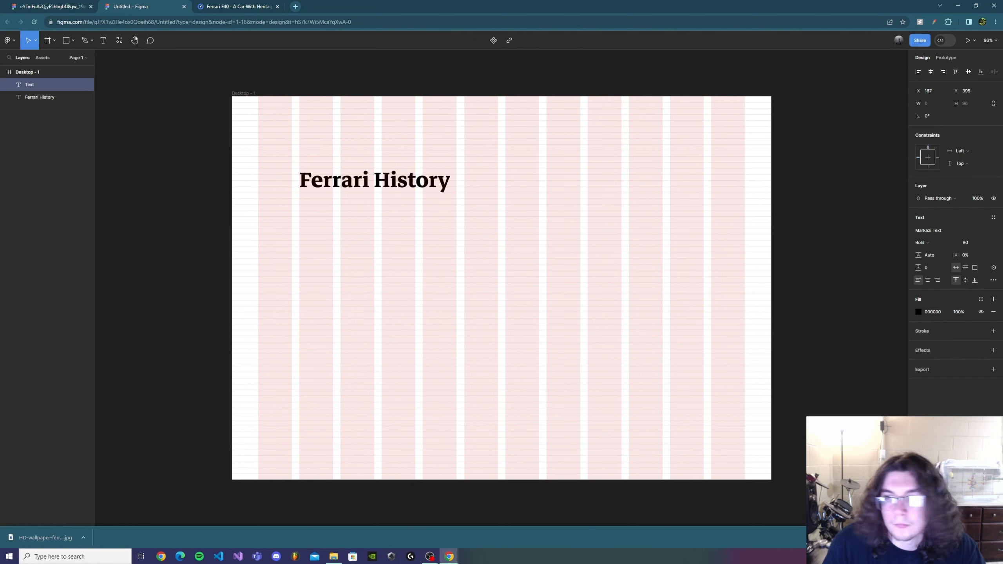
pyautogui.click(949, 240)
pyautogui.click(945, 216)
pyautogui.click(985, 243)
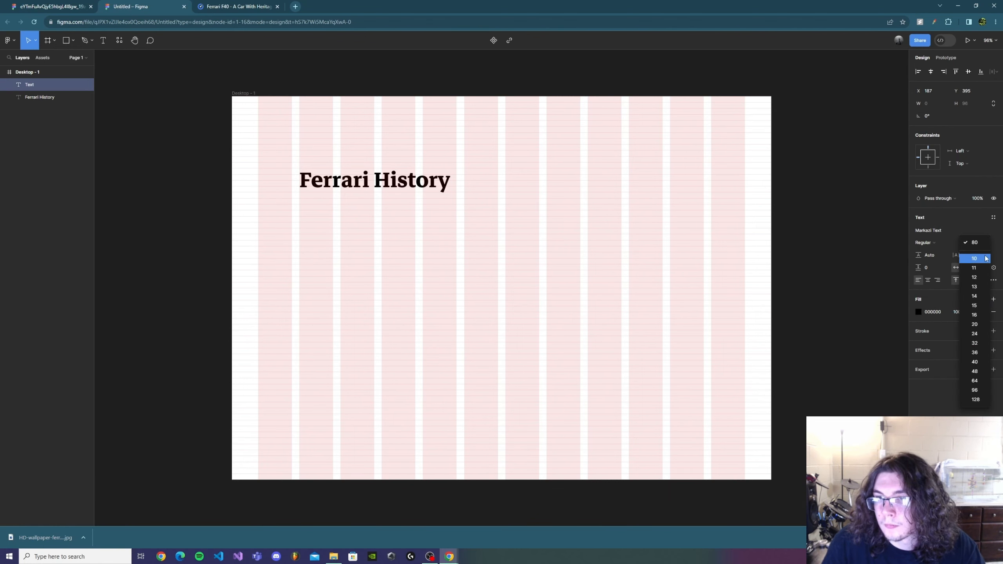
pyautogui.click(980, 382)
# Add the subtitle "F40" and place it directly beneath the heading, left-aligned with it
pyautogui.press('Escape')
pyautogui.press('t')
pyautogui.click(312, 231)
pyautogui.write('F40')
pyautogui.press('Escape')
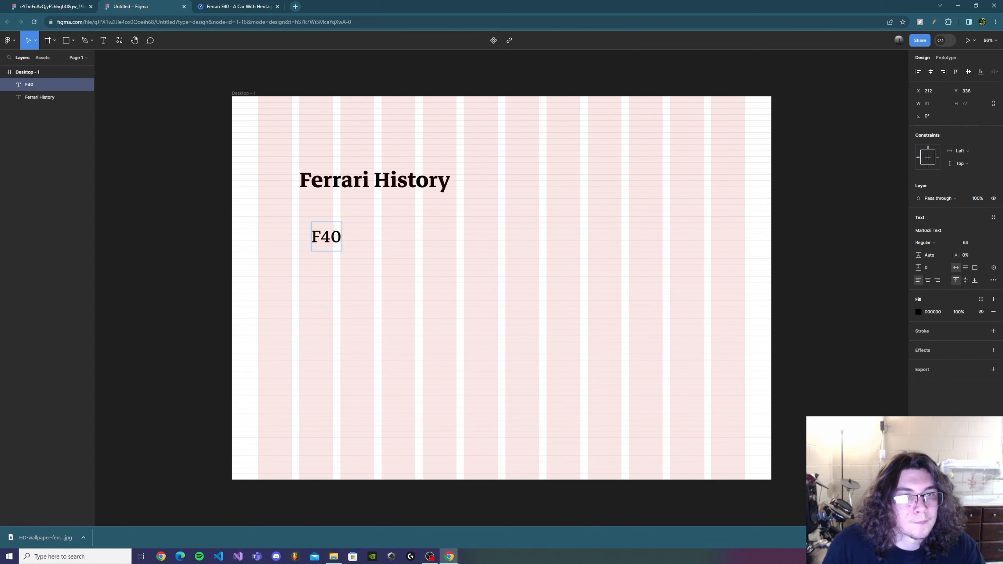
pyautogui.moveTo(334, 232); pyautogui.dragTo(321, 207)
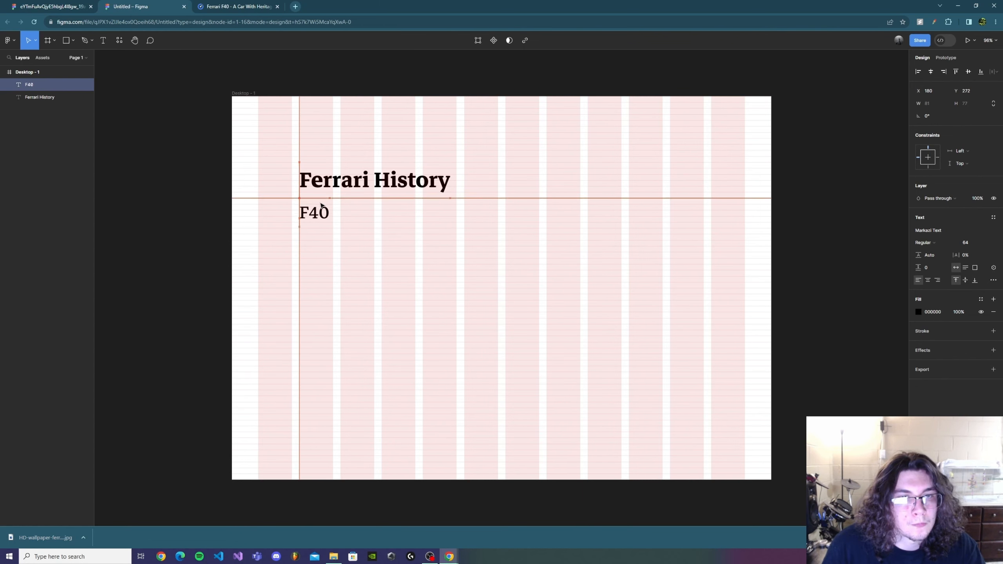
# Start a body text layer below the subtitle and set its font to Cardo Regular at size 32
pyautogui.click(103, 40)
pyautogui.click(306, 265)
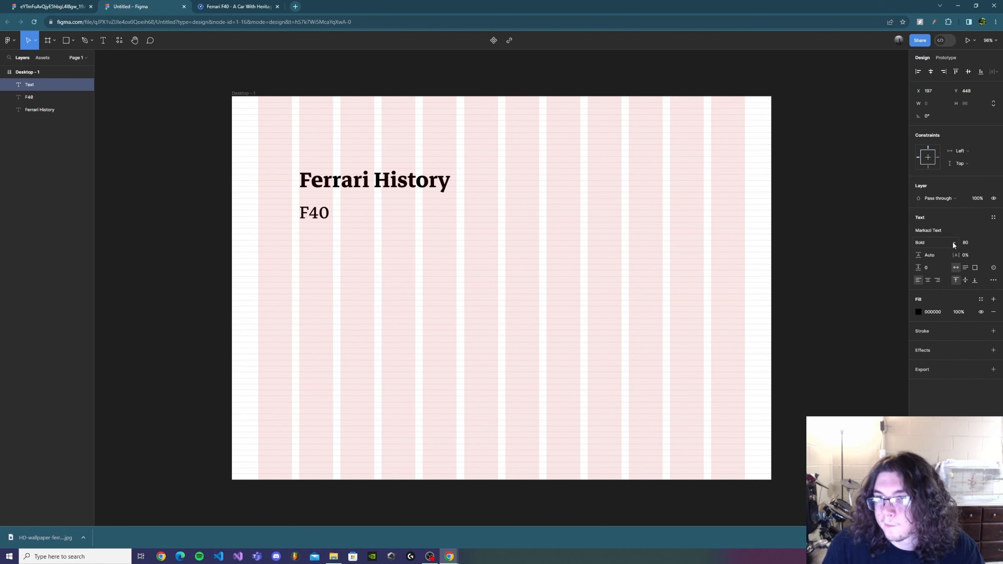
pyautogui.click(950, 229)
pyautogui.write('k')
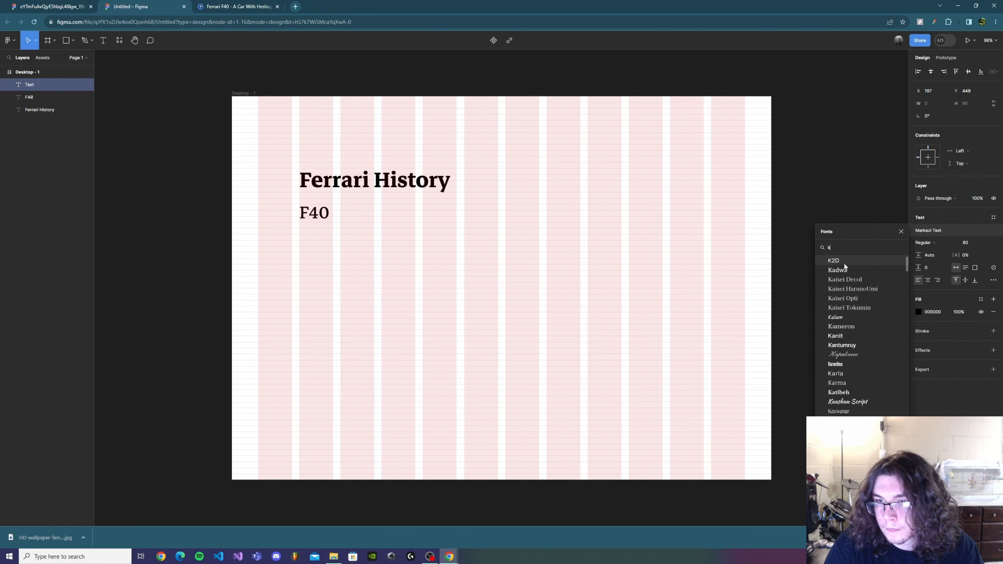
pyautogui.press('BackSpace')
pyautogui.write('car')
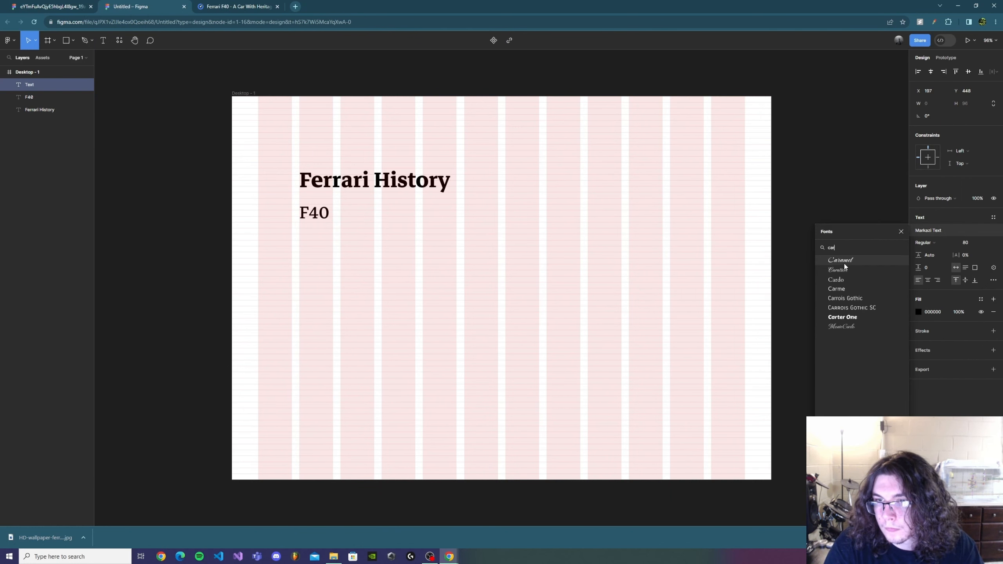
pyautogui.click(848, 280)
pyautogui.click(315, 274)
pyautogui.press('t')
pyautogui.click(296, 310)
pyautogui.click(986, 242)
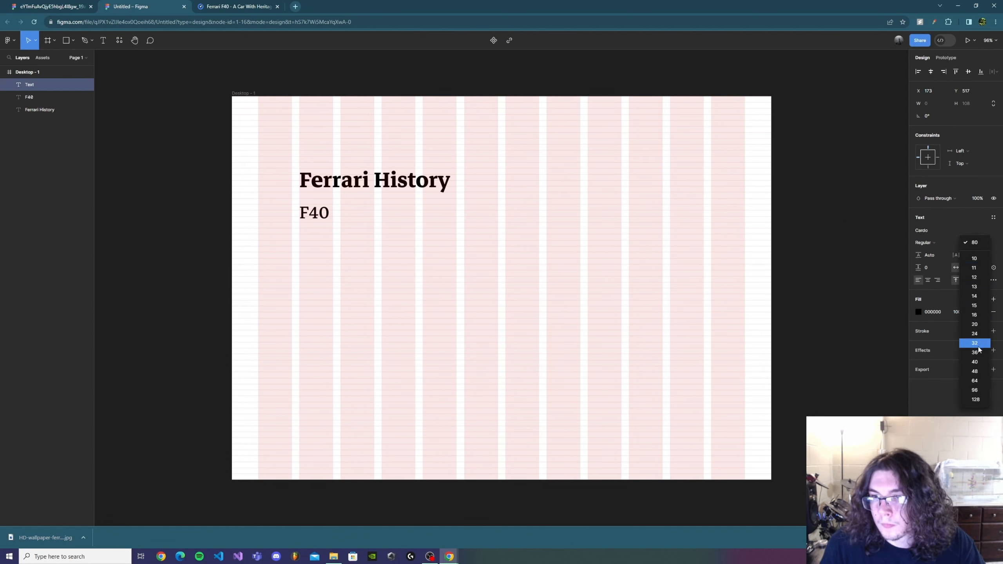
pyautogui.click(975, 344)
# Paste the copied paragraph about the Ferrari F40 as body text below the subtitle
pyautogui.click(327, 274)
pyautogui.press('t')
pyautogui.click(336, 301)
pyautogui.hotkey('ctrl', 'v')
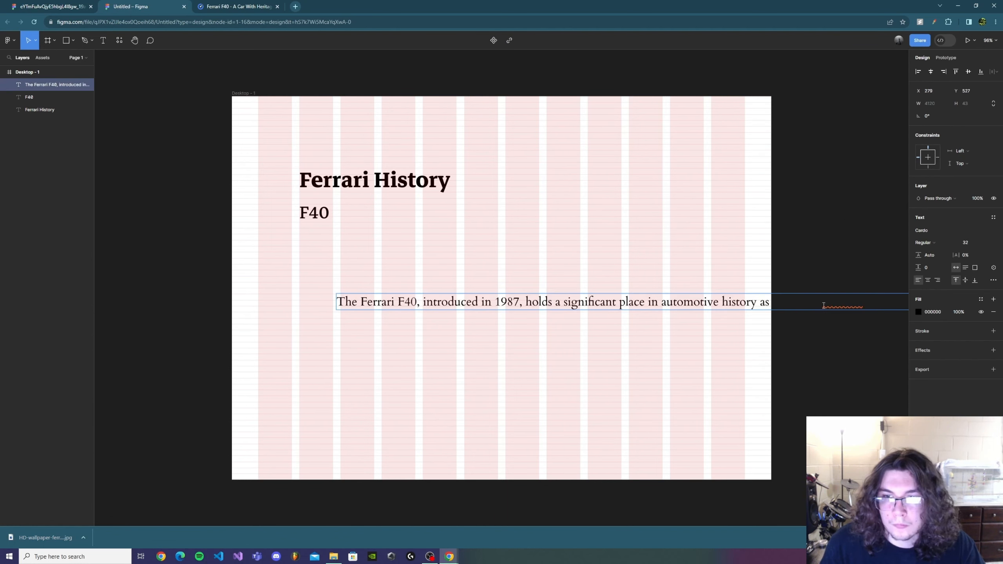
pyautogui.press('Escape')
# Resize the paragraph's text box to about 407 × 518 so it wraps, and align it with the heading's left edge
pyautogui.moveTo(765, 292); pyautogui.dragTo(740, 279)
pyautogui.moveTo(312, 292); pyautogui.dragTo(780, 417)
pyautogui.moveTo(791, 361); pyautogui.dragTo(362, 333)
pyautogui.moveTo(351, 390); pyautogui.dragTo(772, 374)
pyautogui.moveTo(790, 327); pyautogui.dragTo(415, 385)
pyautogui.moveTo(399, 431); pyautogui.dragTo(756, 491)
pyautogui.moveTo(788, 441); pyautogui.dragTo(403, 392)
pyautogui.moveTo(372, 442); pyautogui.dragTo(516, 451)
pyautogui.moveTo(587, 375); pyautogui.dragTo(420, 351)
pyautogui.click(606, 351)
# Fine-tune the vertical spacing, placing the paragraph at Y 400 and the "F40" subtitle at Y 256
pyautogui.scroll(1, 343, 331)
pyautogui.scroll(1, 344, 331)
pyautogui.moveTo(416, 273); pyautogui.dragTo(414, 290)
pyautogui.moveTo(358, 210); pyautogui.dragTo(358, 202)
pyautogui.click(647, 284)
pyautogui.scroll(-3, 659, 290)
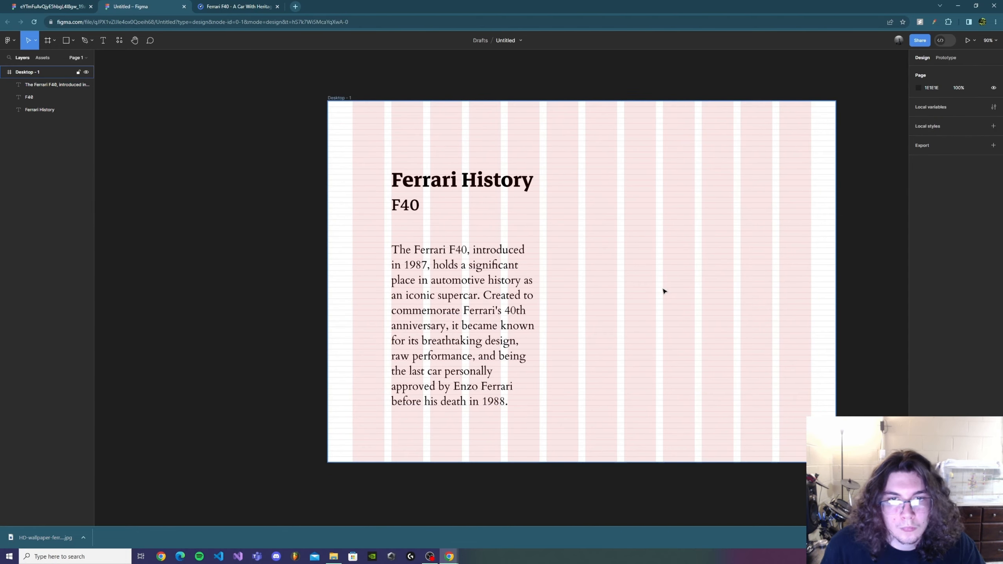
# Import the HD-wallpaper Ferrari F40 image from the computer's files into the frame
pyautogui.scroll(1, 659, 293)
pyautogui.click(490, 174)
pyautogui.click(334, 557)
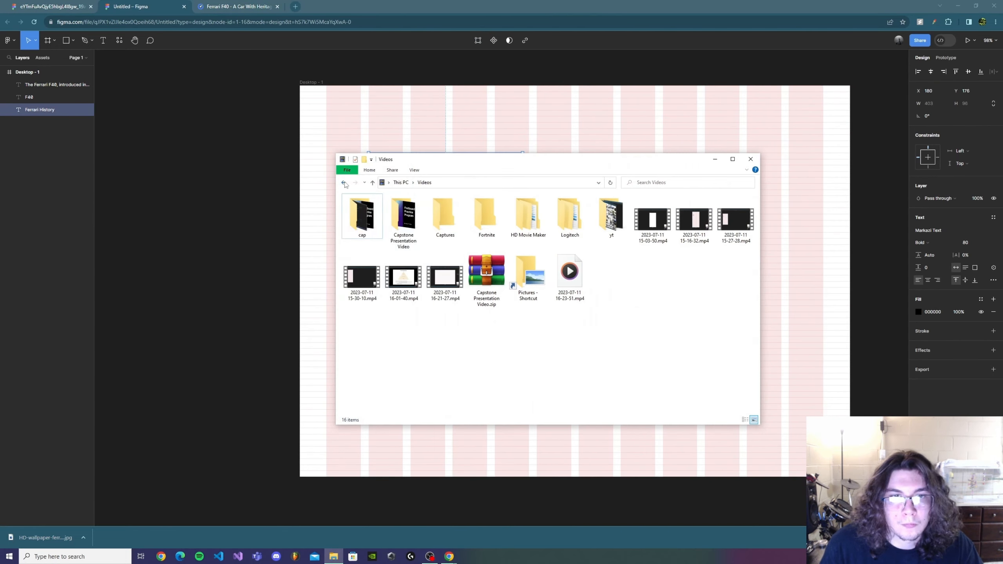
pyautogui.click(344, 183)
pyautogui.doubleClick(389, 243)
pyautogui.moveTo(363, 330); pyautogui.dragTo(670, 460)
# Scale the car image to 530 × 800 and align it with the grid columns beside the text, at X 730, Y 144
pyautogui.moveTo(627, 283); pyautogui.dragTo(638, 206)
pyautogui.moveTo(529, 90); pyautogui.dragTo(574, 140)
pyautogui.moveTo(738, 111); pyautogui.dragTo(799, 149)
pyautogui.moveTo(720, 239); pyautogui.dragTo(742, 230)
pyautogui.moveTo(820, 141); pyautogui.dragTo(781, 140)
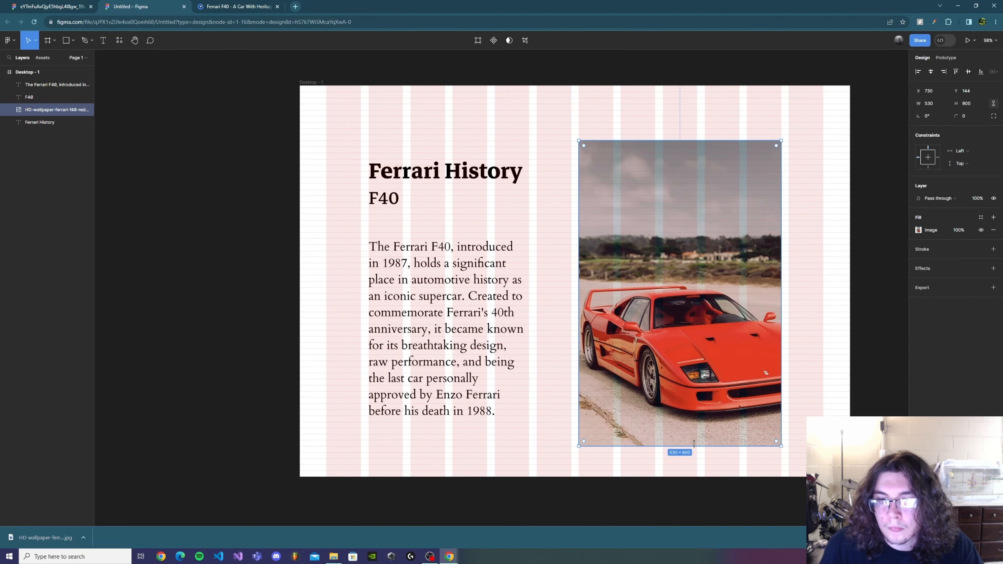
# Shorten the car image from its upper edge to a height of about 718 and position it at Y 240
pyautogui.moveTo(680, 256); pyautogui.dragTo(680, 264)
pyautogui.moveTo(667, 147); pyautogui.dragTo(664, 178)
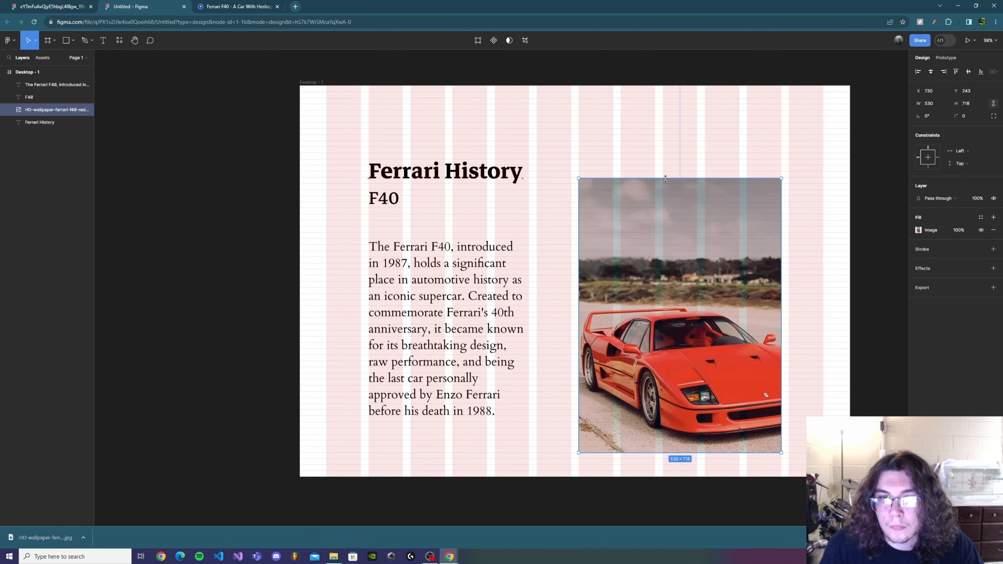
pyautogui.scroll(-1, 671, 145)
pyautogui.click(670, 145)
pyautogui.moveTo(671, 337); pyautogui.dragTo(671, 335)
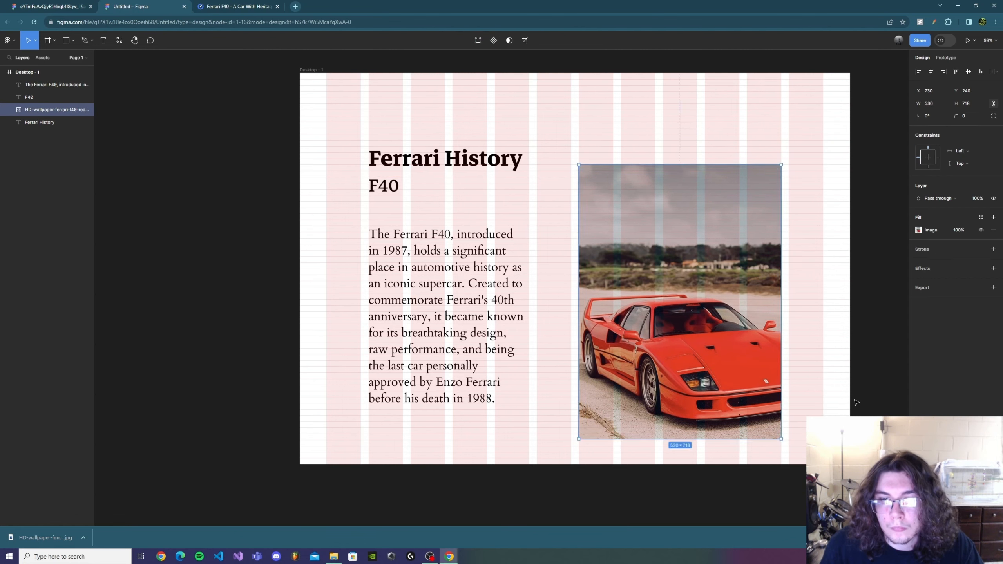
pyautogui.click(676, 450)
pyautogui.doubleClick(676, 437)
pyautogui.scroll(1, 667, 446)
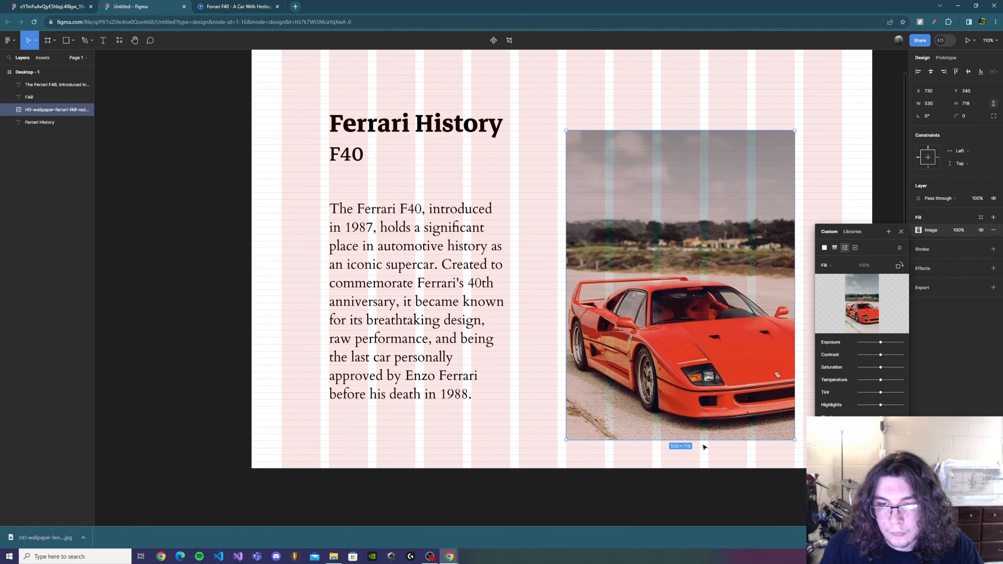
pyautogui.moveTo(703, 440); pyautogui.dragTo(702, 441)
pyautogui.click(901, 231)
# Set the "Ferrari History" heading's fill color to red, FF0000
pyautogui.scroll(-2, 778, 173)
pyautogui.scroll(1, 777, 173)
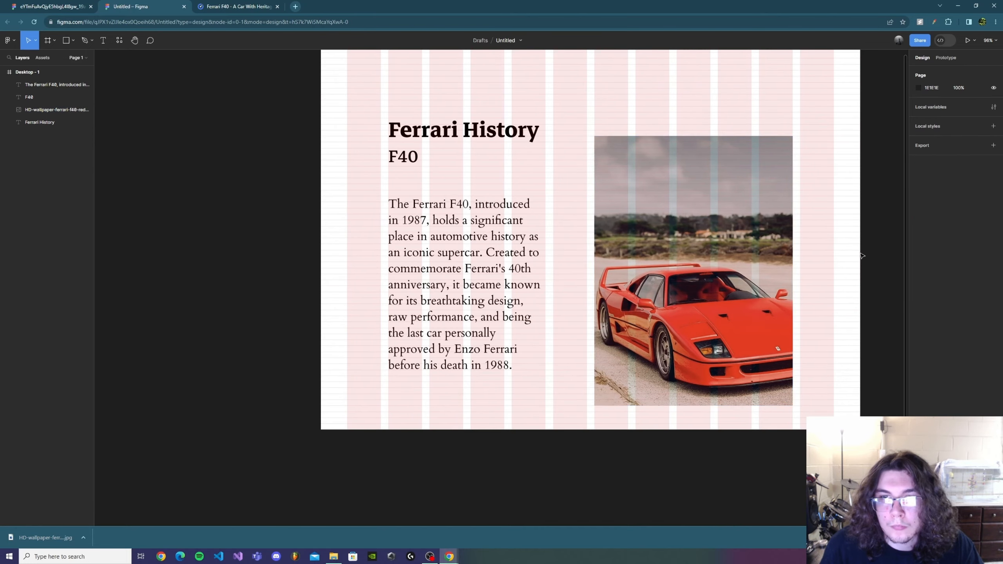
pyautogui.click(862, 256)
pyautogui.scroll(1, 615, 266)
pyautogui.scroll(-1, 614, 268)
pyautogui.scroll(1, 612, 264)
pyautogui.click(416, 156)
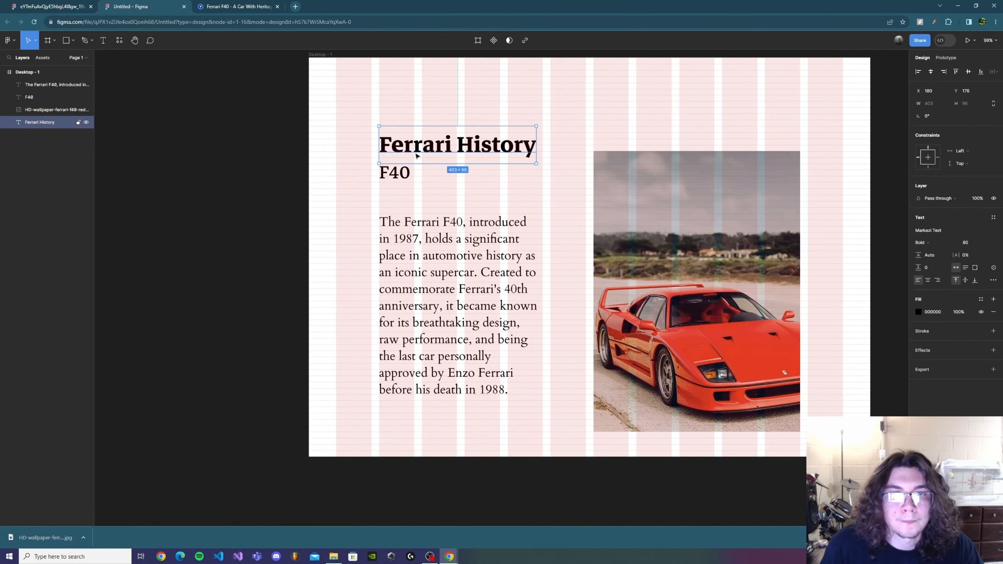
pyautogui.click(918, 312)
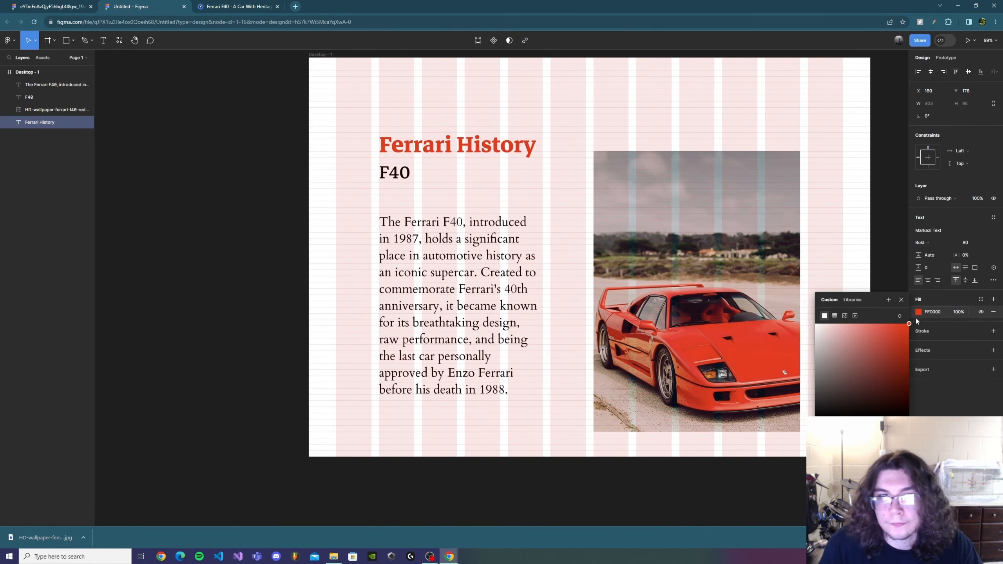
pyautogui.click(903, 335)
# Set the "F40" subtitle's fill color to gray, about A7A7A7
pyautogui.click(408, 175)
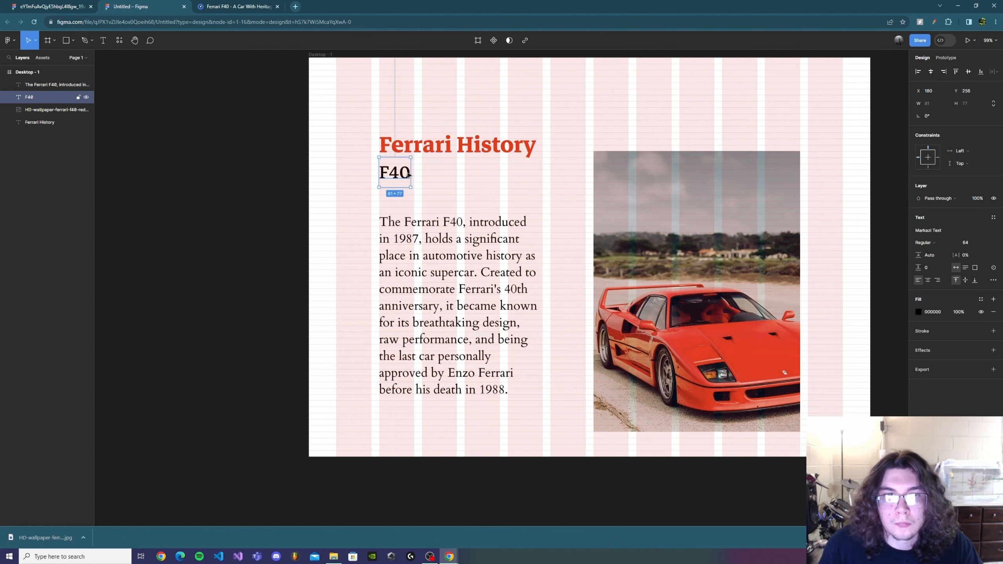
pyautogui.click(918, 312)
pyautogui.moveTo(904, 335); pyautogui.dragTo(800, 382)
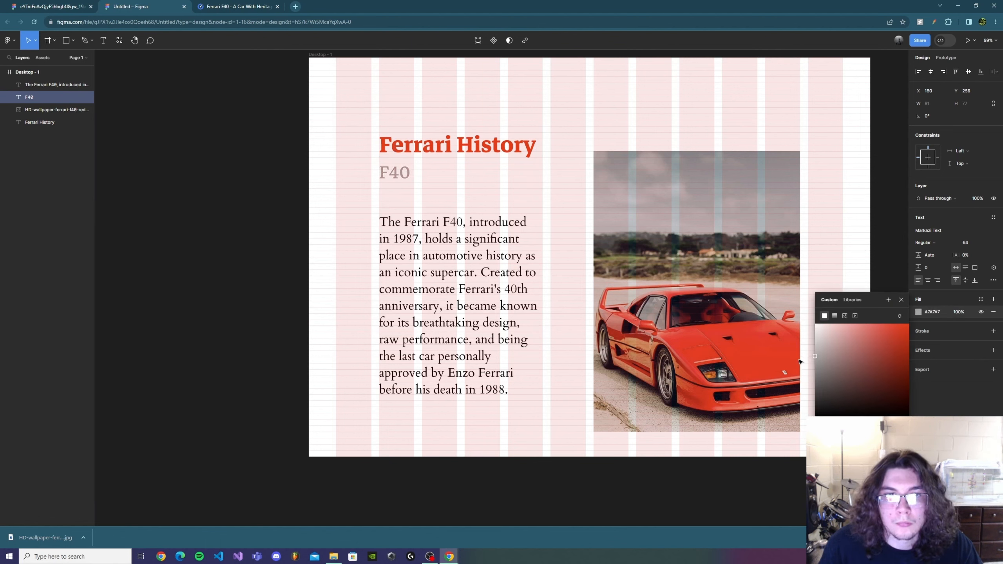
# Change the "Ferrari History" heading's fill color to a bright yellow
pyautogui.click(458, 146)
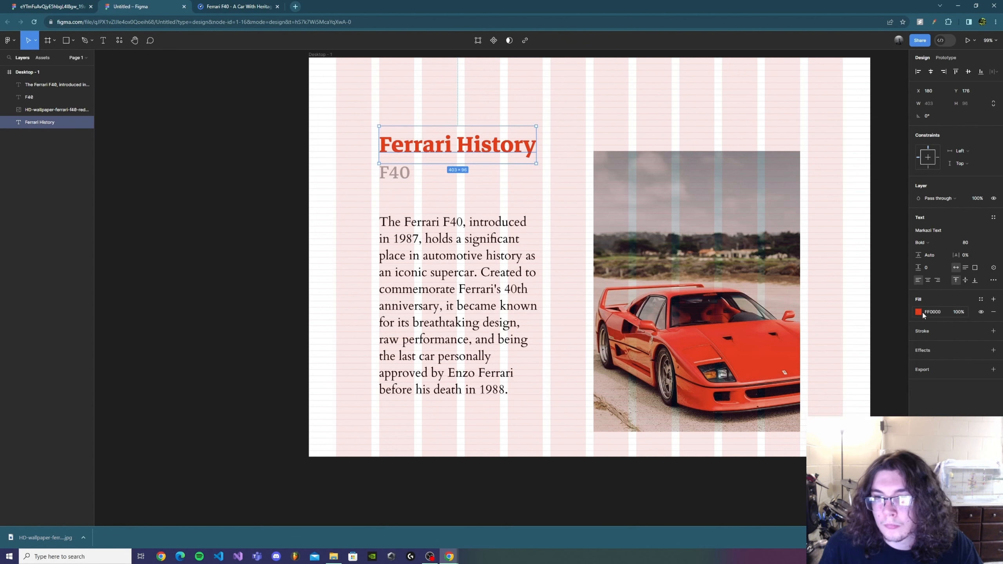
pyautogui.moveTo(834, 426); pyautogui.dragTo(842, 426)
pyautogui.moveTo(908, 325); pyautogui.dragTo(919, 335)
pyautogui.moveTo(843, 426); pyautogui.dragTo(845, 426)
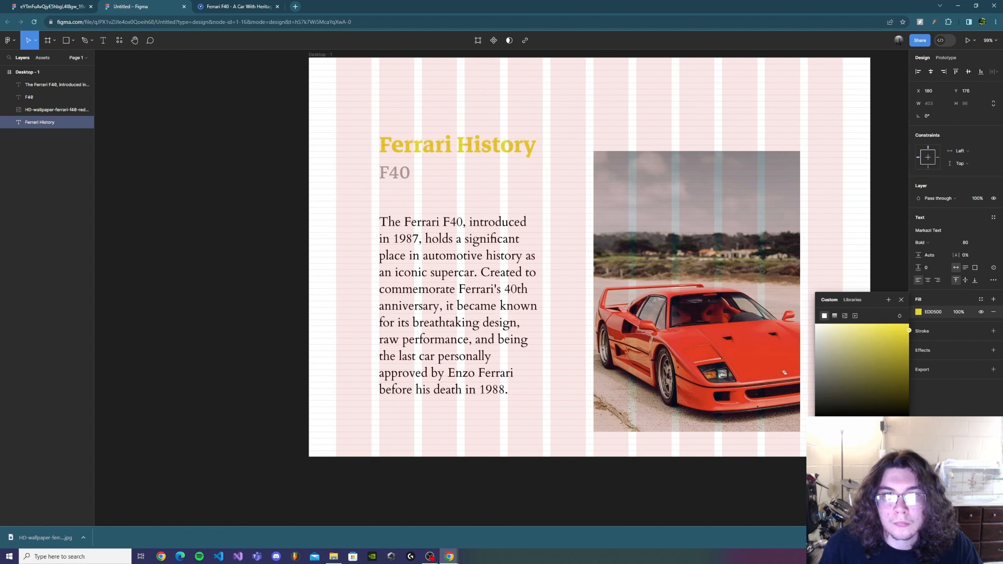
pyautogui.moveTo(907, 329); pyautogui.dragTo(907, 320)
pyautogui.click(432, 194)
# Set the body paragraph's fill color to gray, about 999999
pyautogui.click(406, 174)
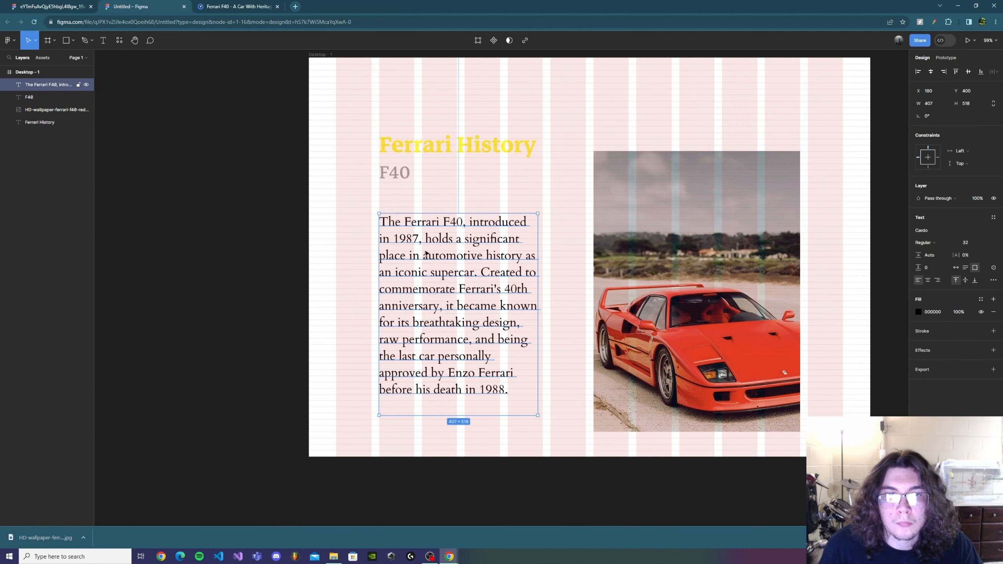
pyautogui.click(425, 256)
pyautogui.click(918, 312)
pyautogui.moveTo(823, 349); pyautogui.dragTo(805, 369)
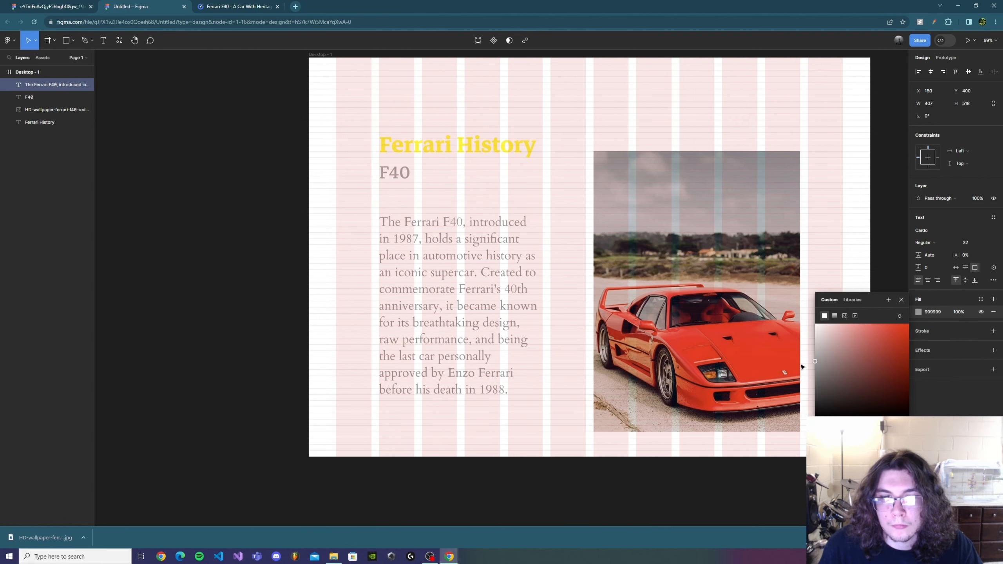
# Draw a 1440 × 896 rectangle from the frame's top-left corner across its full width and place it below the car image layer
pyautogui.click(258, 316)
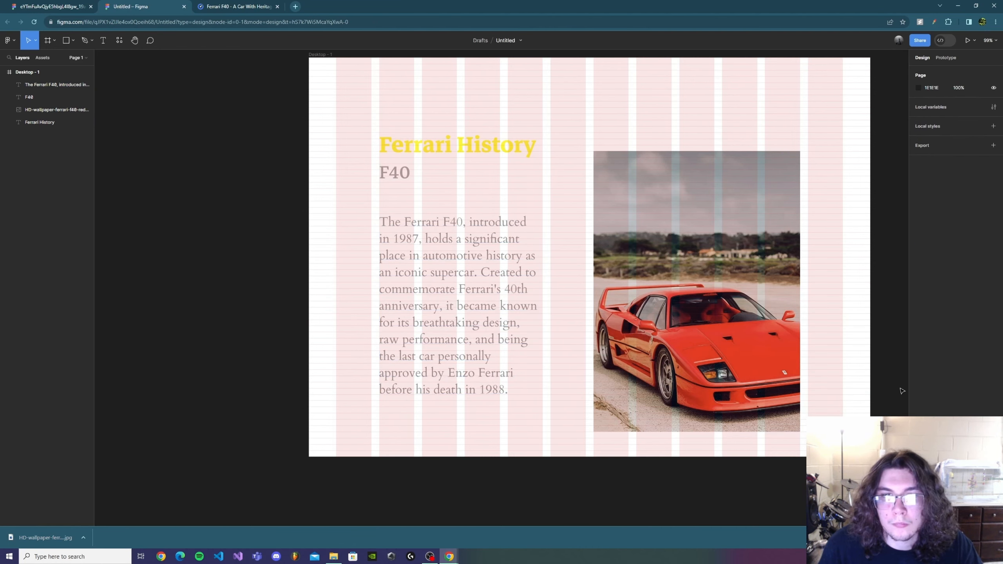
pyautogui.click(73, 40)
pyautogui.click(70, 59)
pyautogui.moveTo(309, 56); pyautogui.dragTo(868, 406)
pyautogui.moveTo(32, 99); pyautogui.dragTo(34, 128)
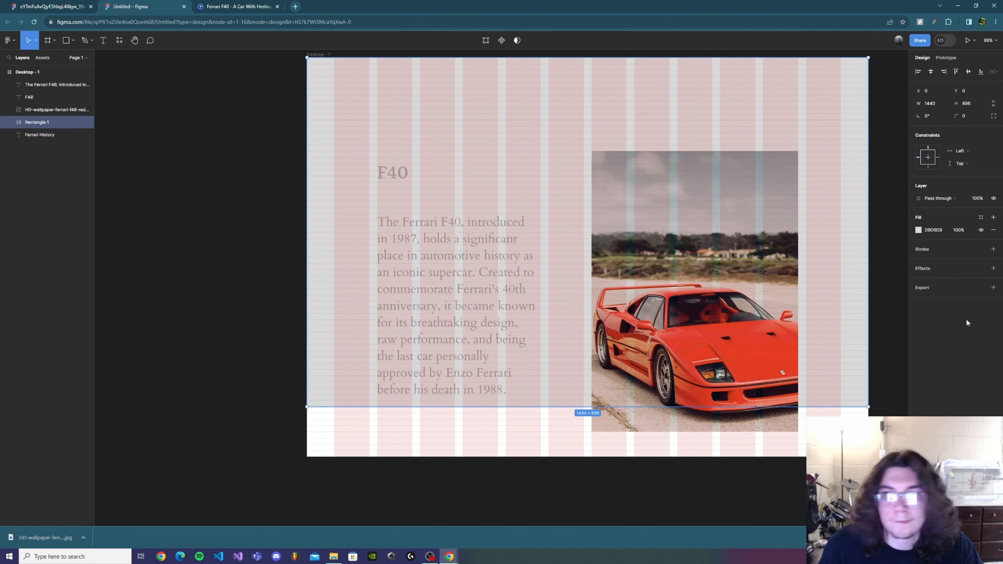
# Fill the background rectangle with a very dark red and move its layer beneath all the other layers
pyautogui.click(918, 230)
pyautogui.moveTo(857, 282); pyautogui.dragTo(915, 333)
pyautogui.click(205, 221)
pyautogui.click(50, 85)
pyautogui.click(44, 97)
pyautogui.click(36, 137)
pyautogui.moveTo(36, 137); pyautogui.dragTo(37, 118)
pyautogui.click(240, 213)
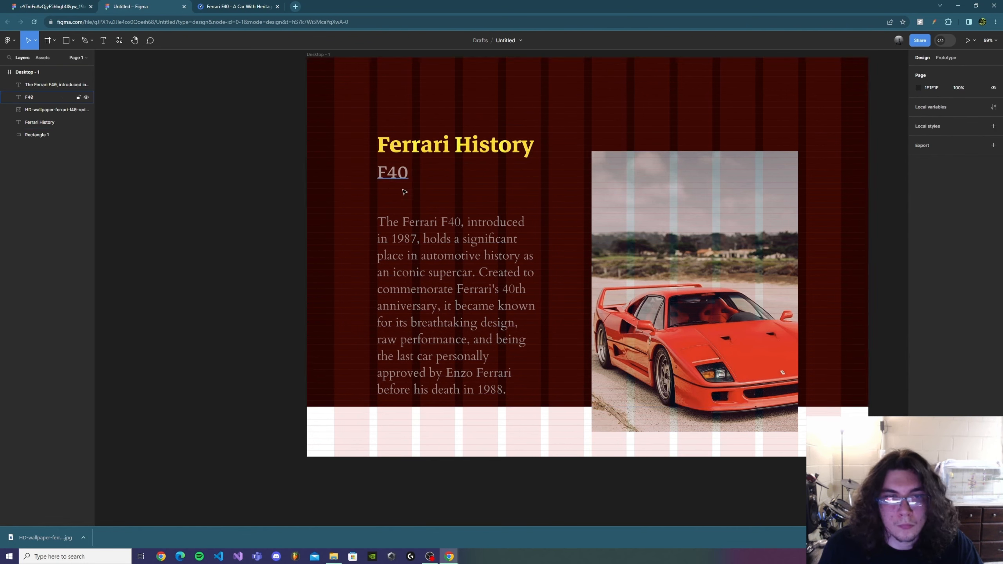
# Hide the layout grids and set the body paragraph's fill color to light gray, about E0E0E0
pyautogui.hotkey('shift', 'g')
pyautogui.click(461, 299)
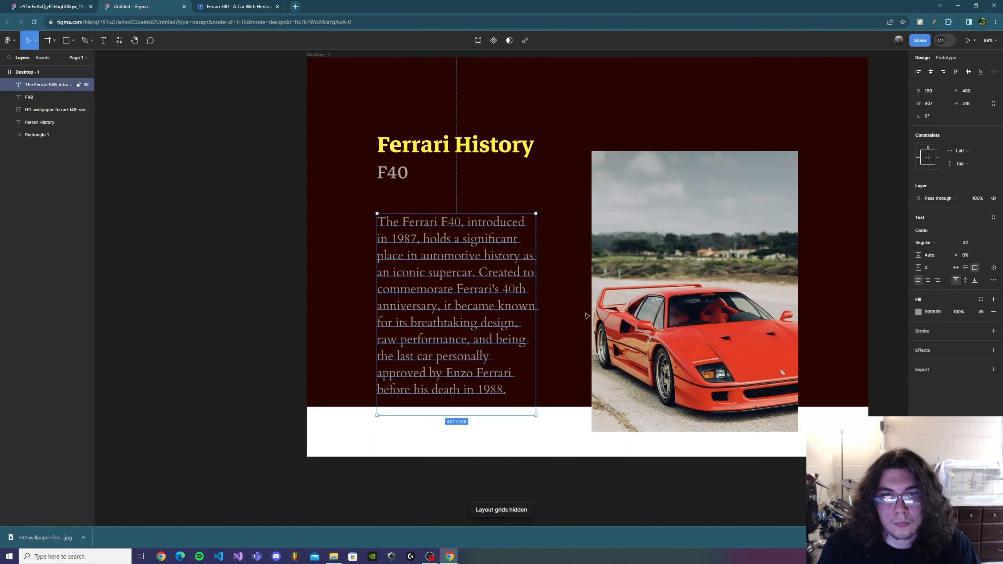
pyautogui.click(918, 312)
pyautogui.click(815, 326)
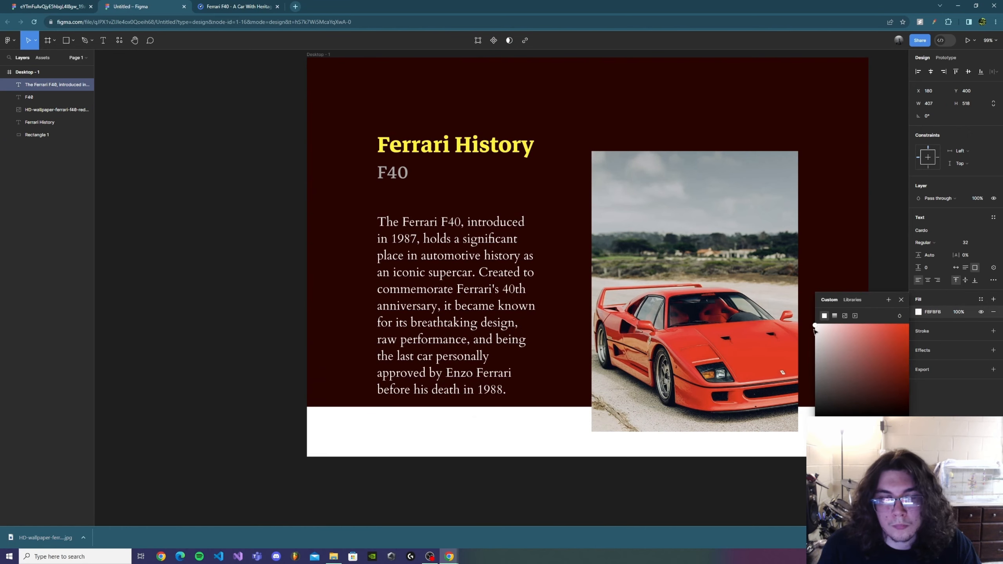
# Set the "F40" subtitle's fill color to light gray, about E1E1E1
pyautogui.click(393, 173)
pyautogui.click(814, 334)
pyautogui.moveTo(810, 336); pyautogui.dragTo(810, 337)
pyautogui.click(491, 148)
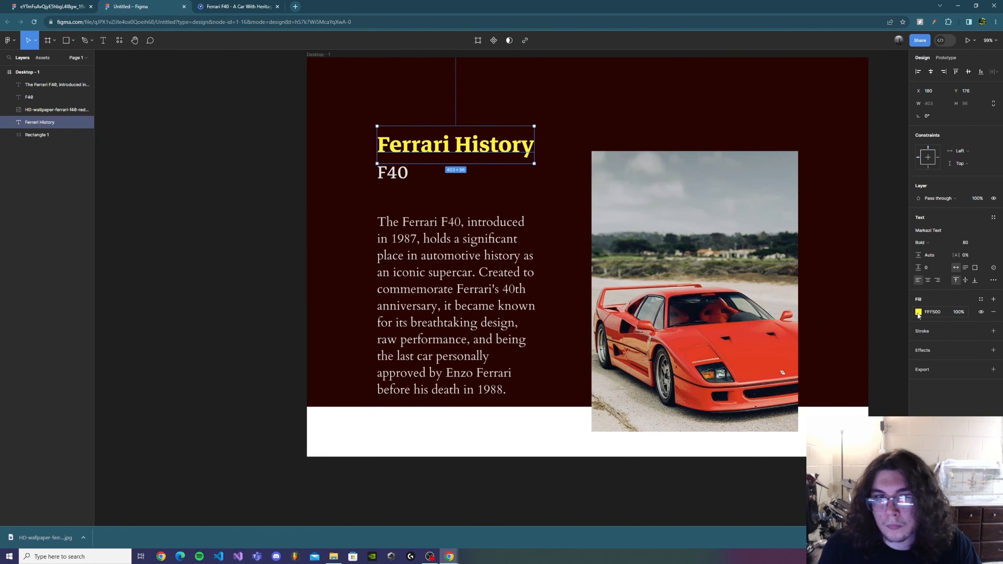
pyautogui.click(831, 310)
# Show the layout grids and move the body paragraph up to Y 362, closer to the "F40" subtitle
pyautogui.click(469, 273)
pyautogui.hotkey('shift', 'g')
pyautogui.press('Up')
pyautogui.press('Up')
pyautogui.press('Up')
pyautogui.press('Up')
pyautogui.press('Up')
pyautogui.press('Up')
pyautogui.press('Up')
pyautogui.press('Up')
pyautogui.press('Up')
pyautogui.press('Up')
pyautogui.press('Up')
pyautogui.press('Up')
pyautogui.press('Up')
pyautogui.press('Up')
pyautogui.press('Up')
pyautogui.press('Up')
pyautogui.press('Up')
pyautogui.press('Up')
pyautogui.press('Up')
pyautogui.press('Up')
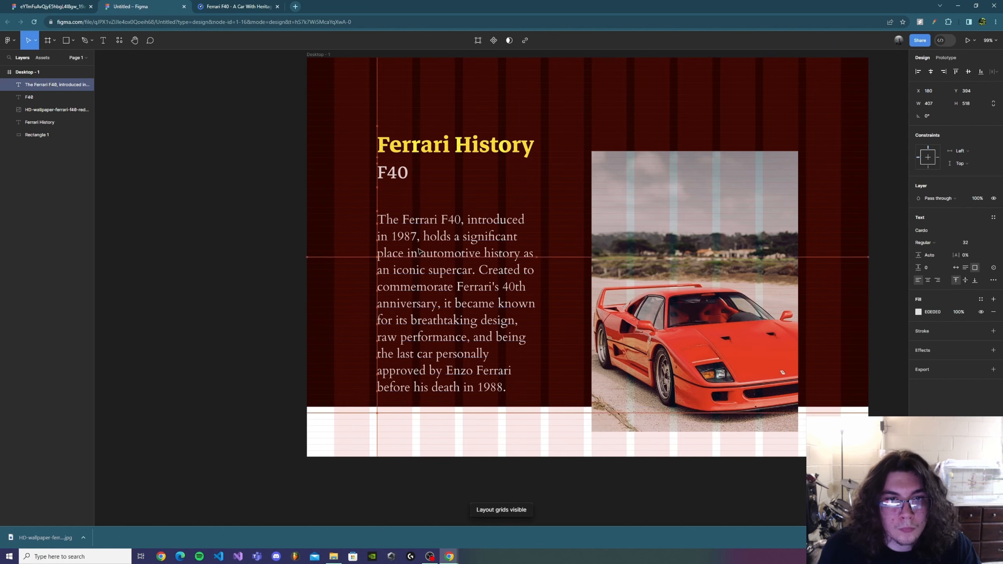
pyautogui.click(271, 208)
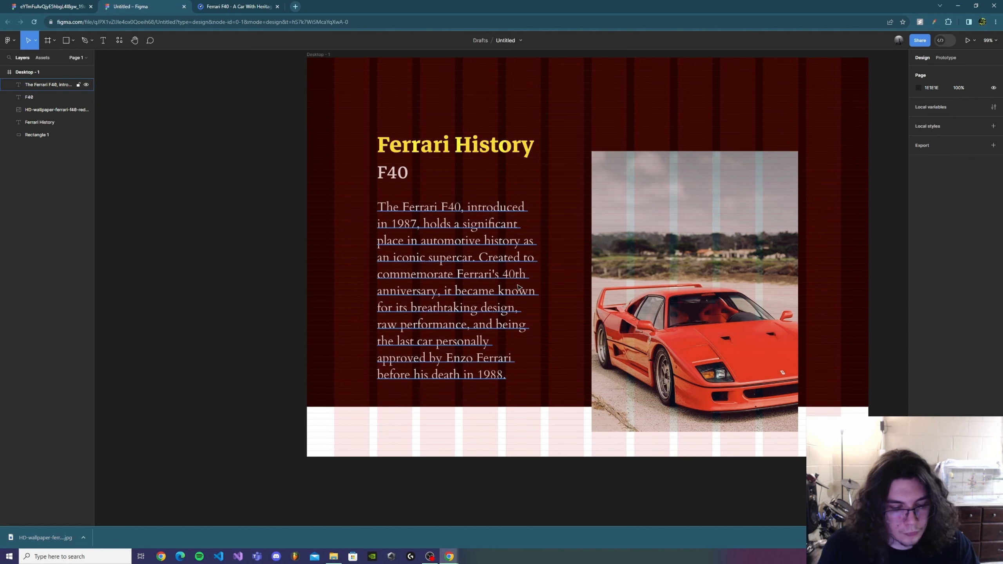
# Hide the layout grids and round the car image's corners with a radius of 30
pyautogui.hotkey('shift', 'g')
pyautogui.click(651, 259)
pyautogui.click(965, 117)
pyautogui.write('40')
pyautogui.press('Return')
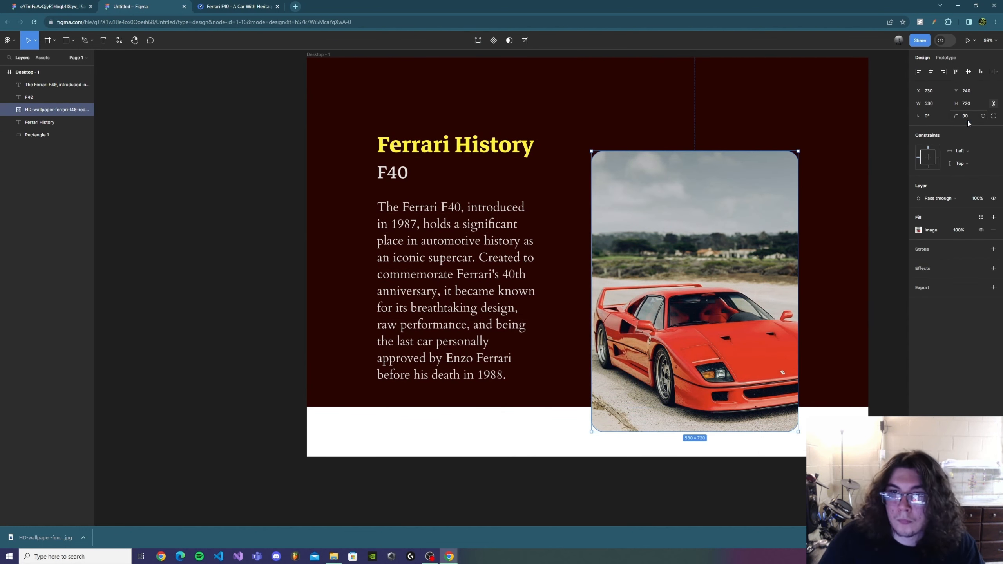
pyautogui.press('Escape')
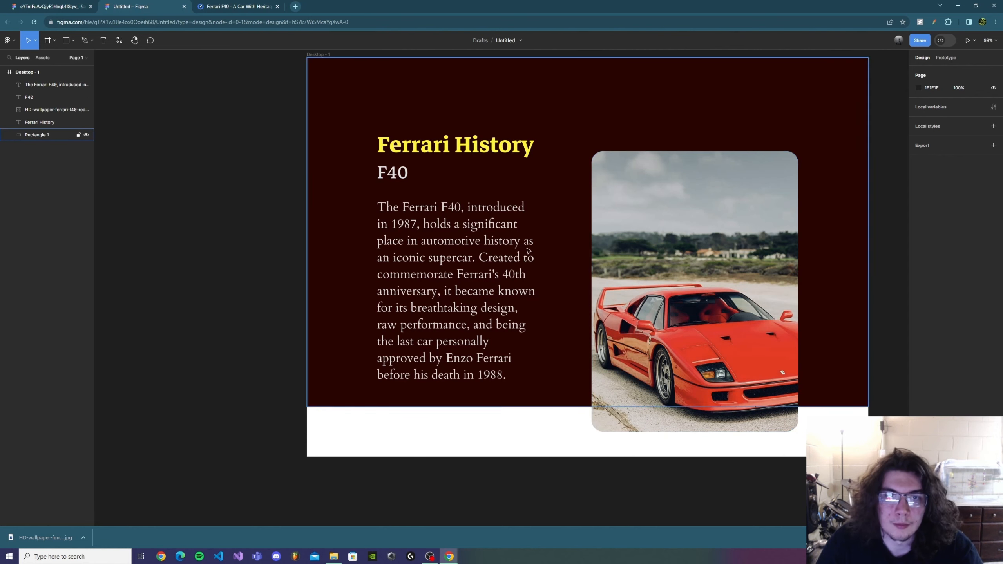
# Examine the text settings of the "Ferrari History" heading, the "F40" subtitle and the body paragraph to compare their fonts and sizes
pyautogui.click(479, 153)
pyautogui.click(395, 174)
pyautogui.click(414, 242)
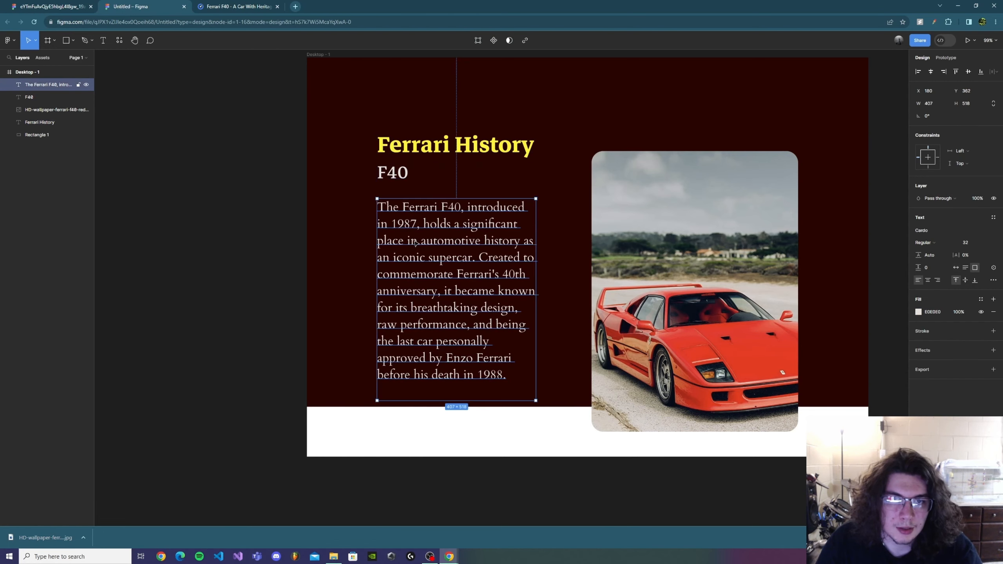
pyautogui.click(425, 154)
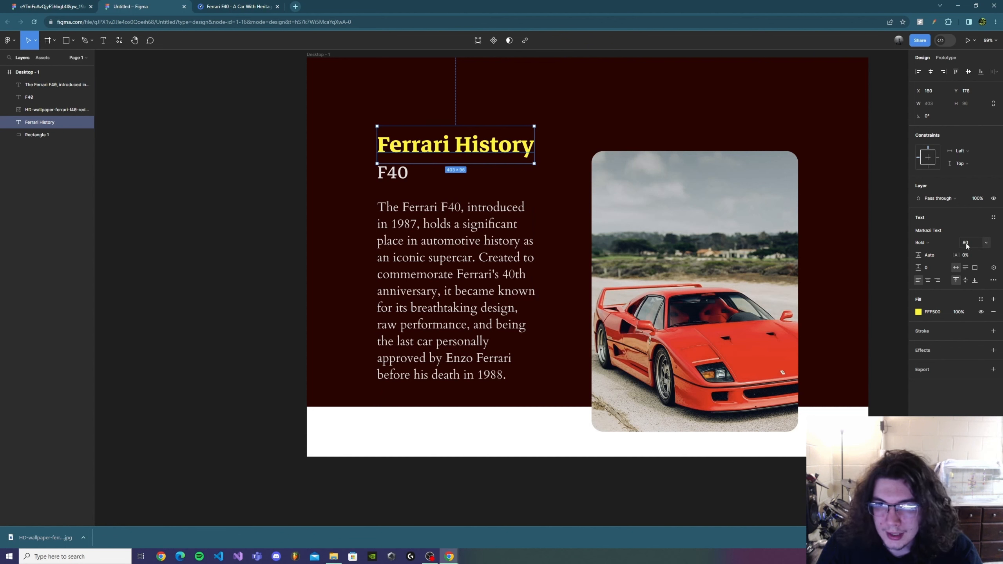
pyautogui.click(402, 179)
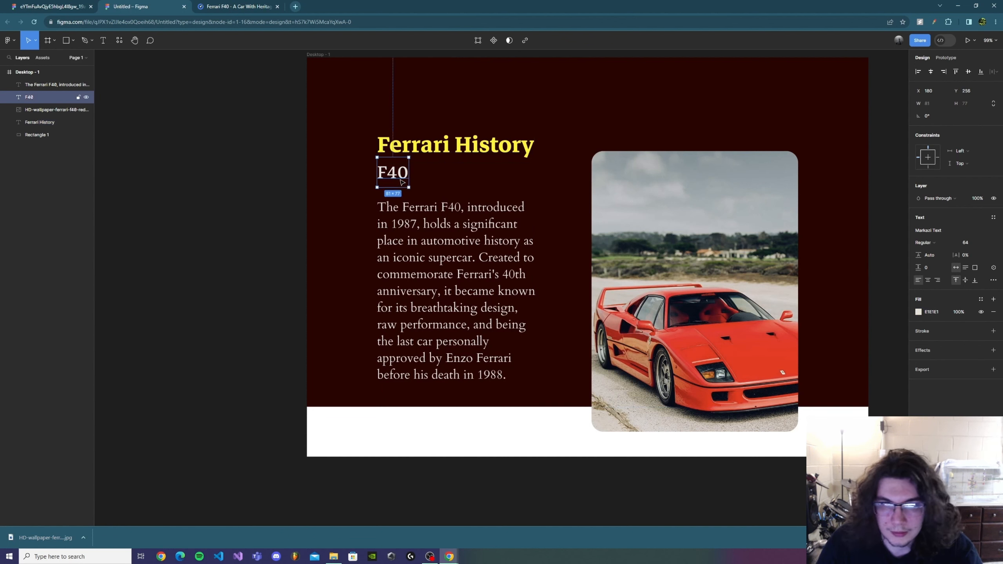
pyautogui.click(426, 233)
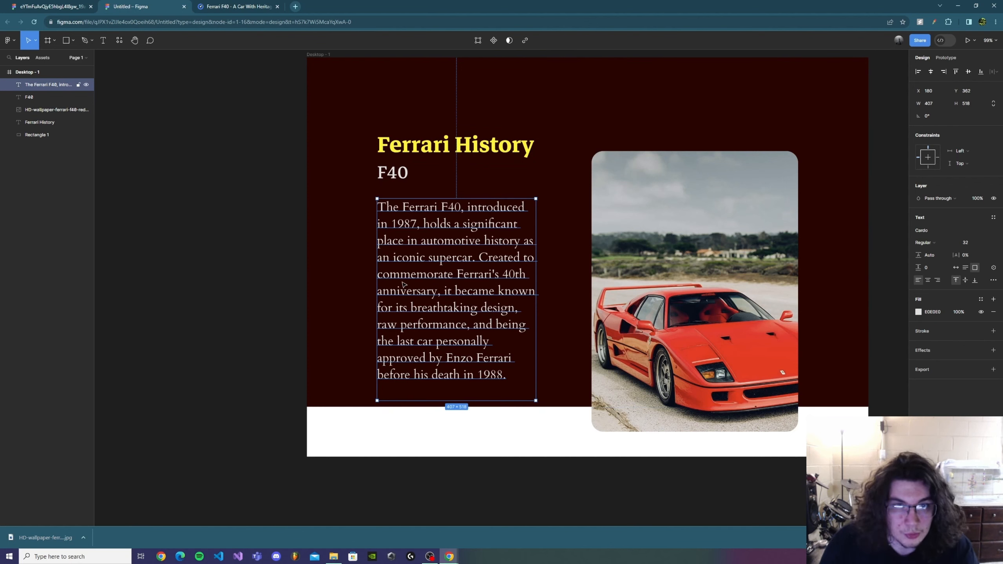
pyautogui.click(211, 285)
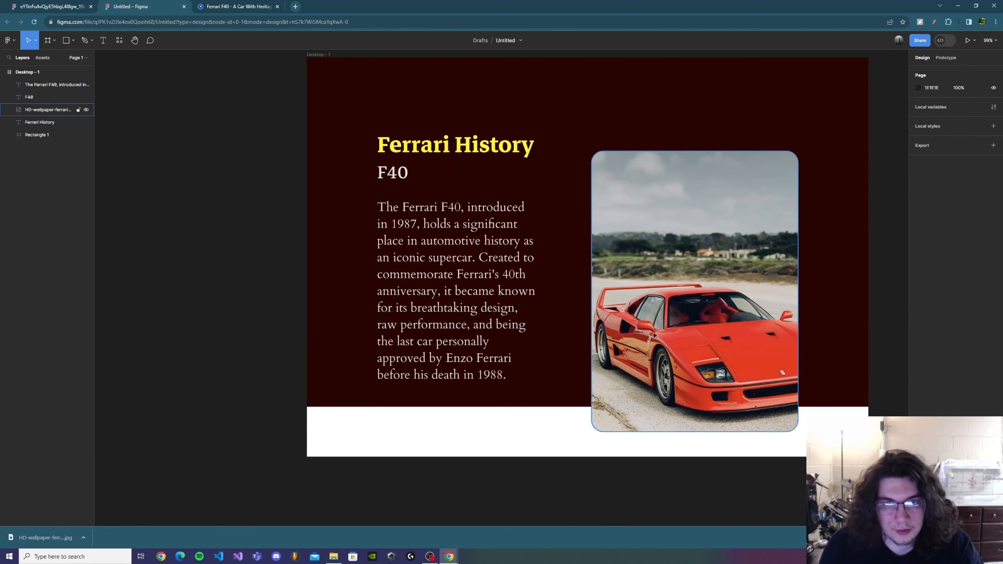
# Show the layout grids, shift the "F40" subtitle slightly right off its column edge and realign it at X 180
pyautogui.hotkey('ctrl', 'shift', '4')
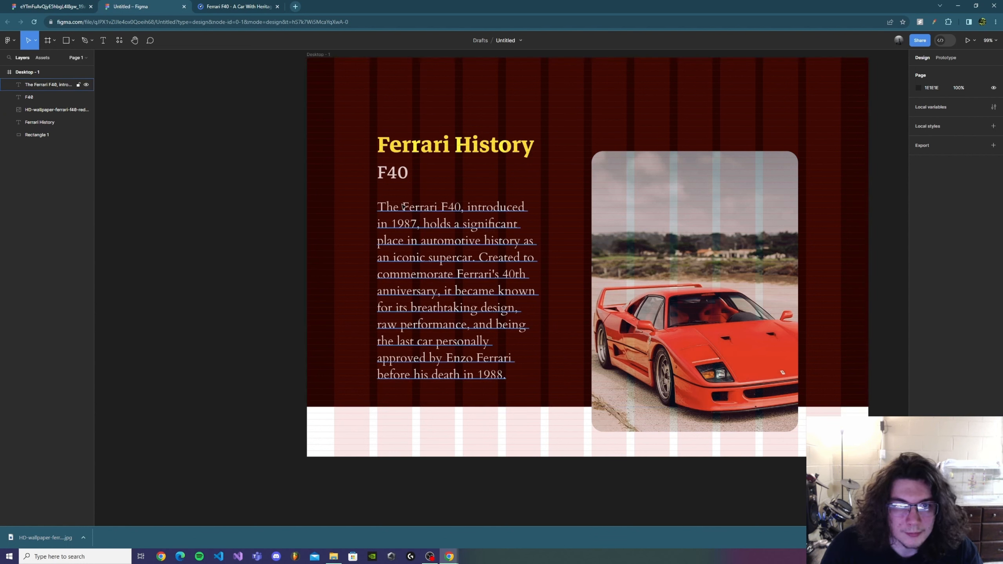
pyautogui.click(397, 179)
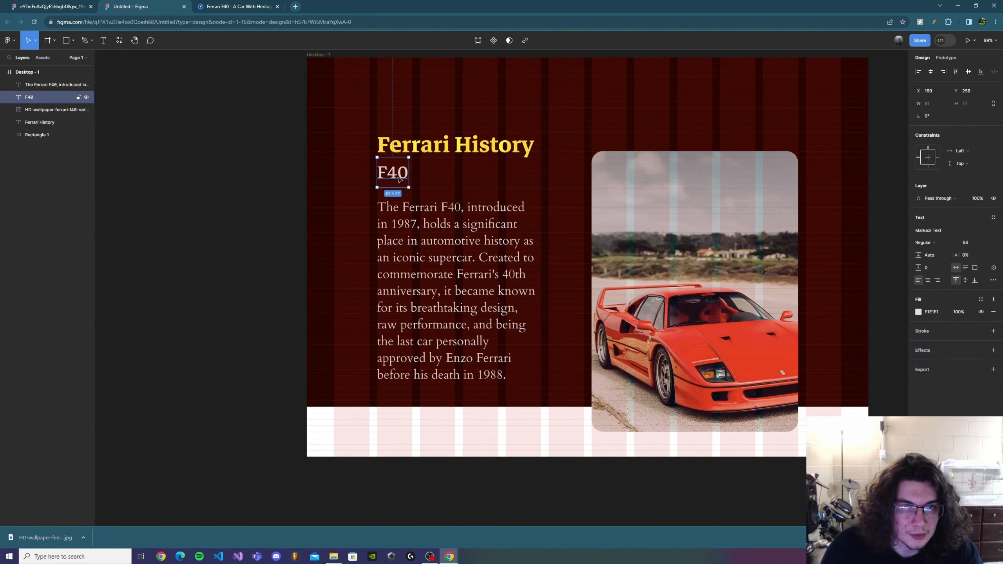
pyautogui.moveTo(399, 179); pyautogui.dragTo(401, 180)
pyautogui.click(526, 302)
pyautogui.click(573, 455)
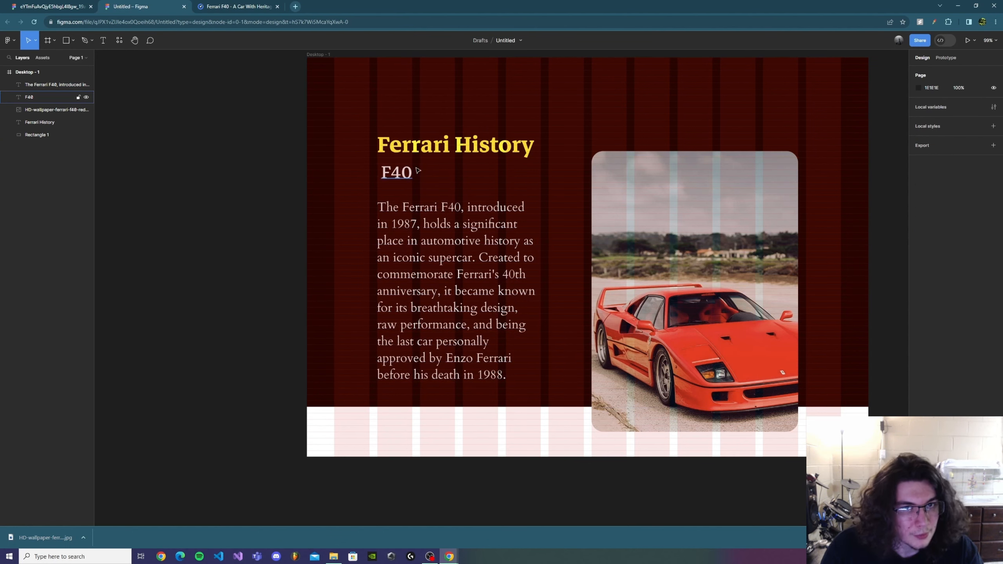
pyautogui.moveTo(397, 176); pyautogui.dragTo(393, 176)
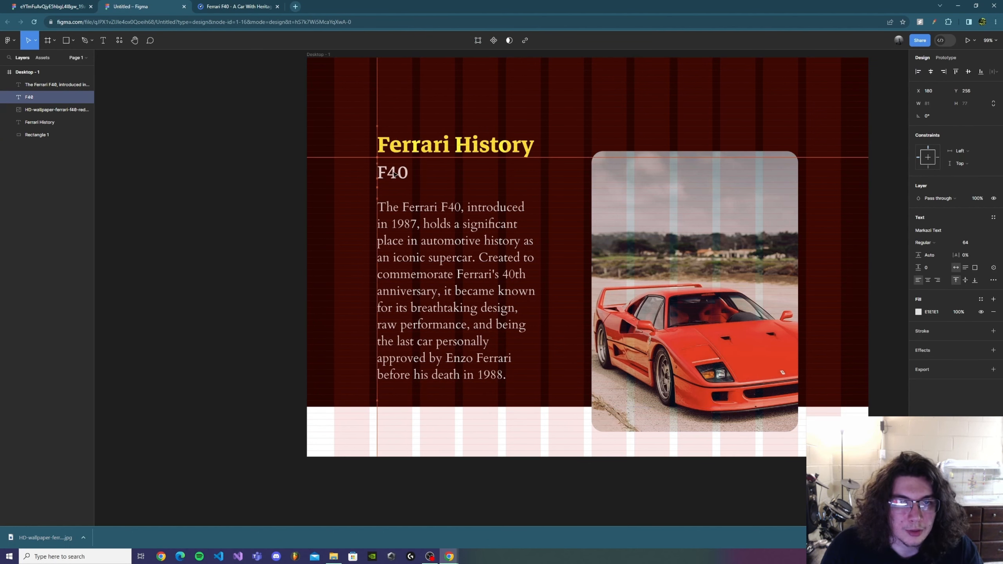
pyautogui.press('Escape')
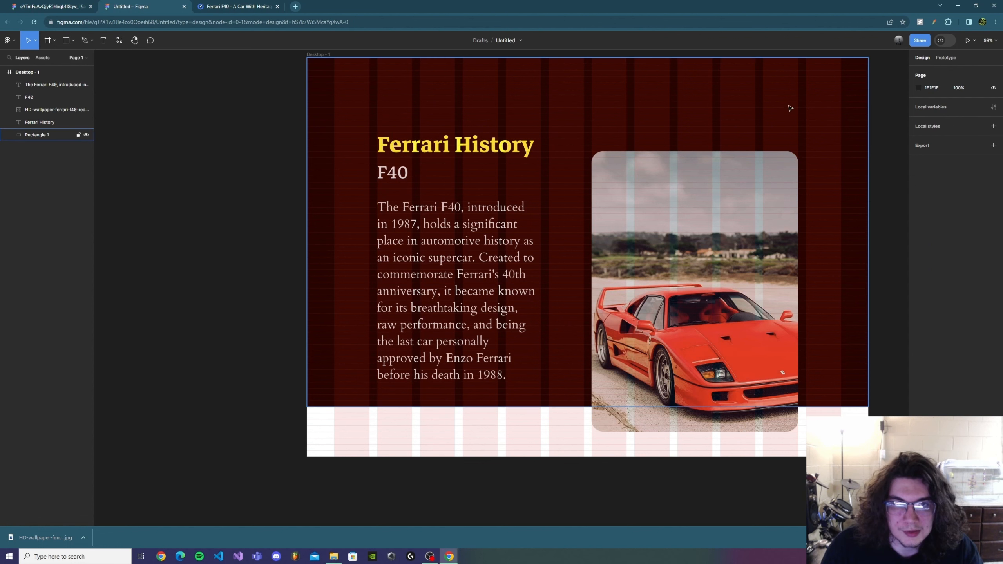